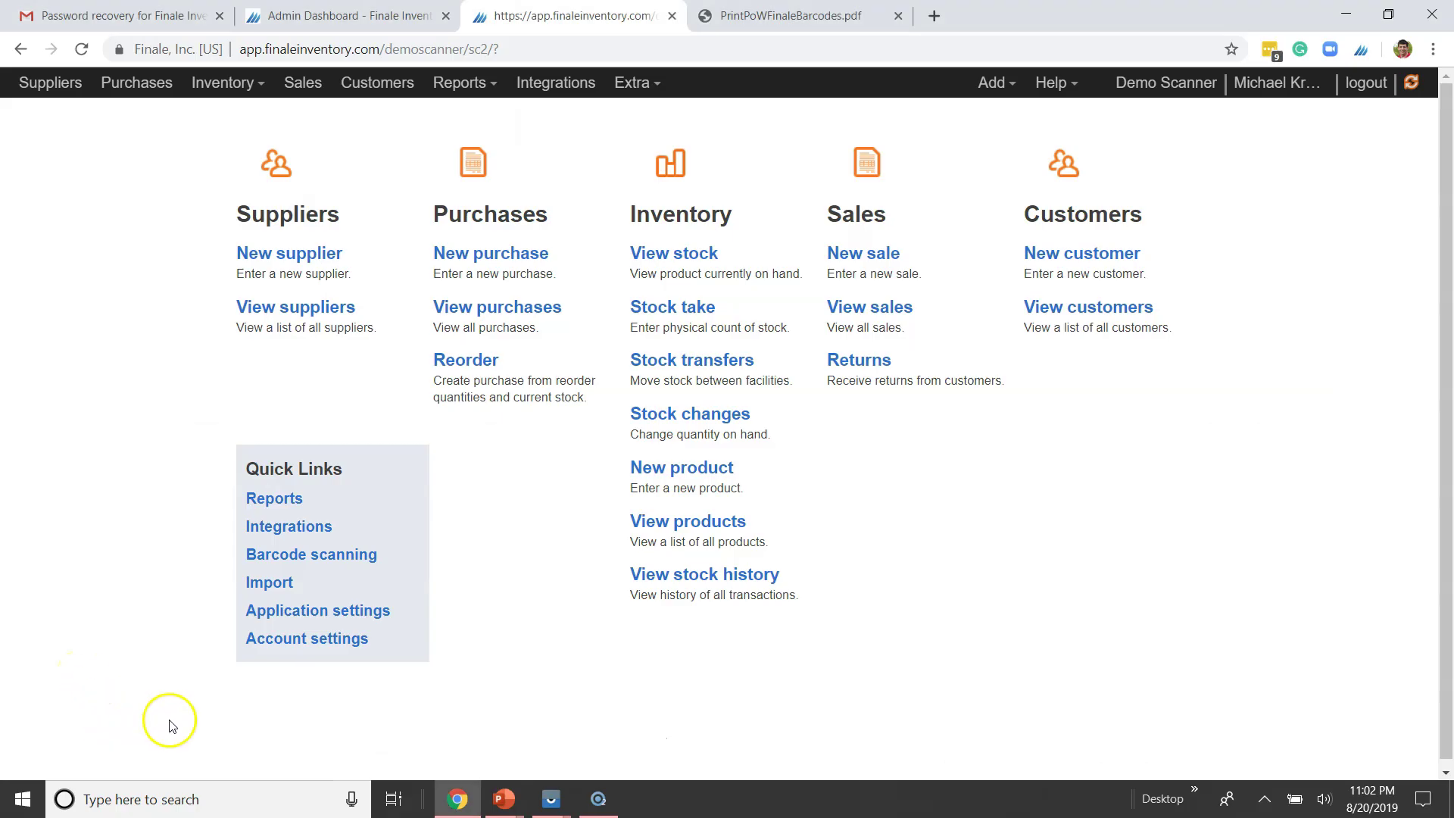
Step: Open purchase order 100006 from the Purchases list on the home dashboard
left_click(496, 309)
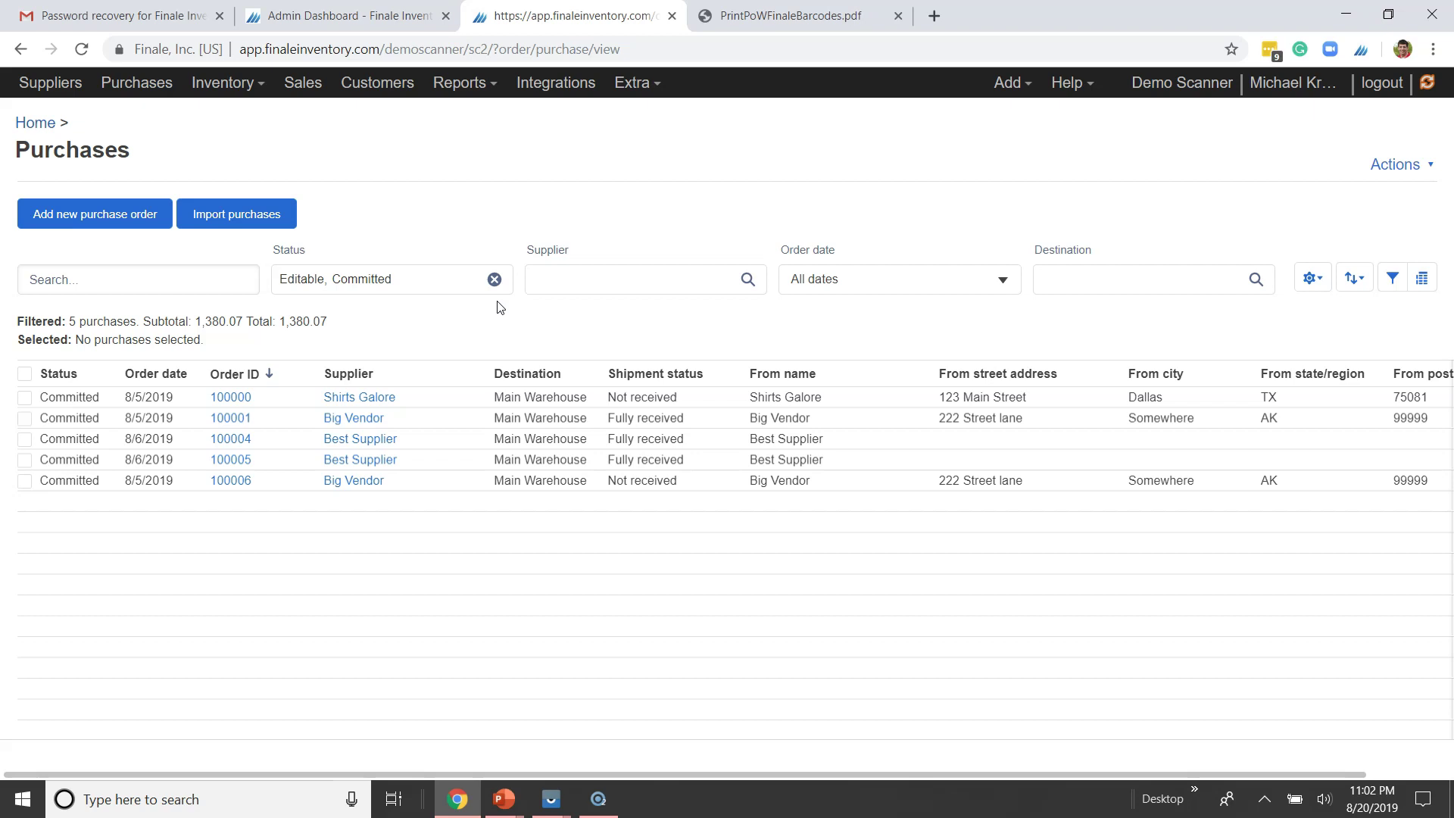
left_click(480, 334)
Step: Generate the 'Print PO w/Finale Barcodes' PDF for purchase order 100006
left_click(236, 488)
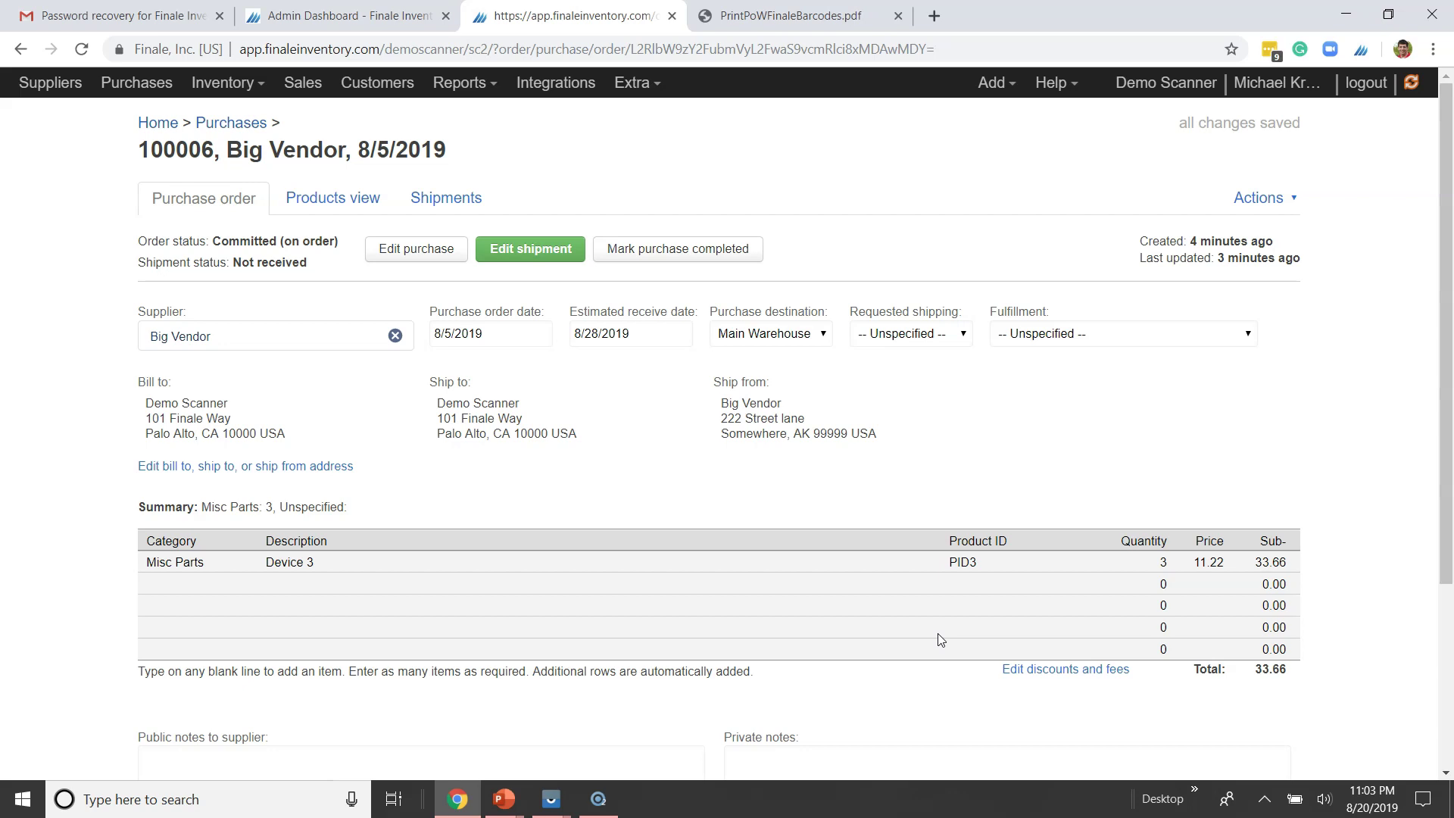
left_click(1280, 198)
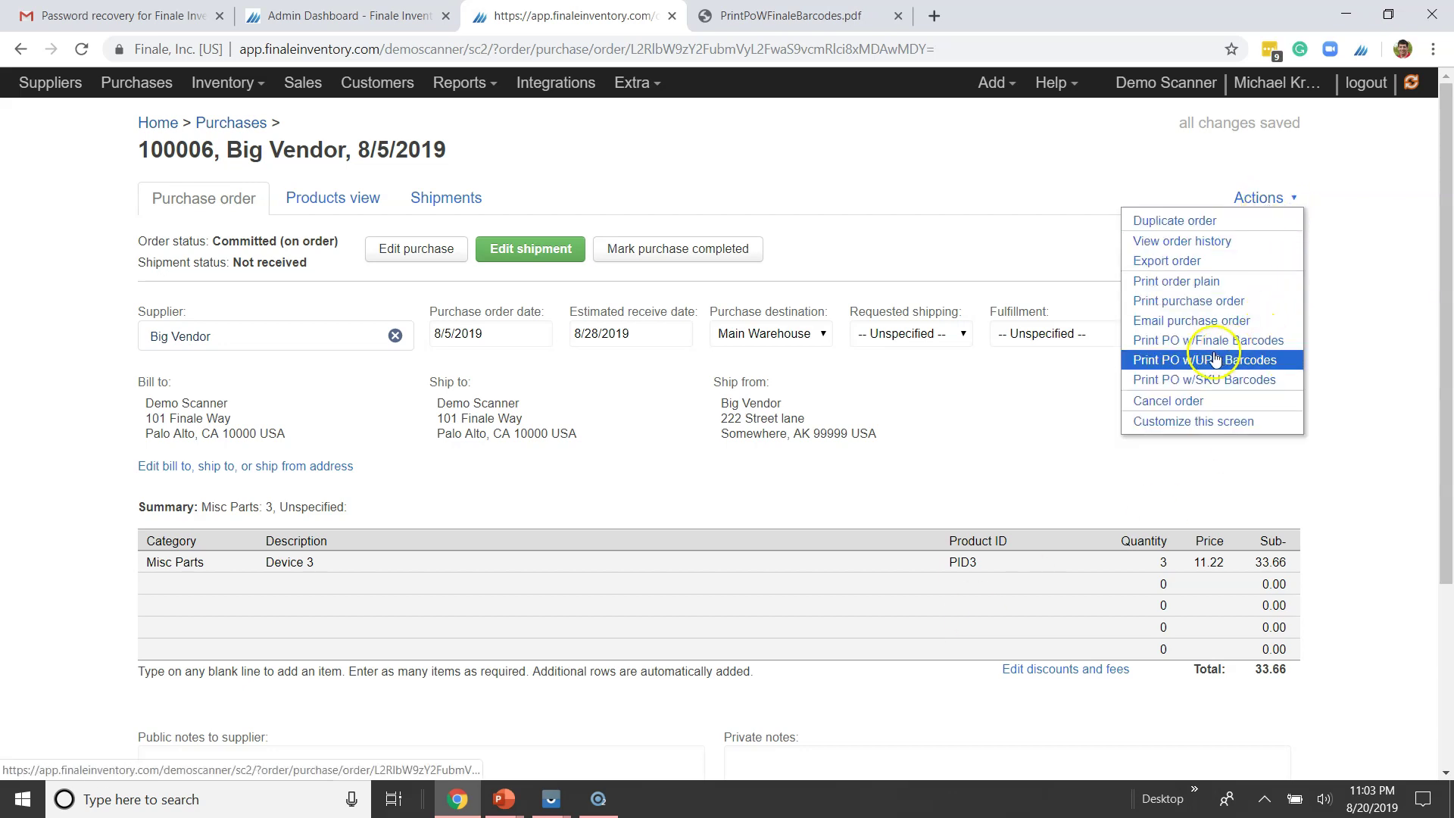
left_click(1173, 341)
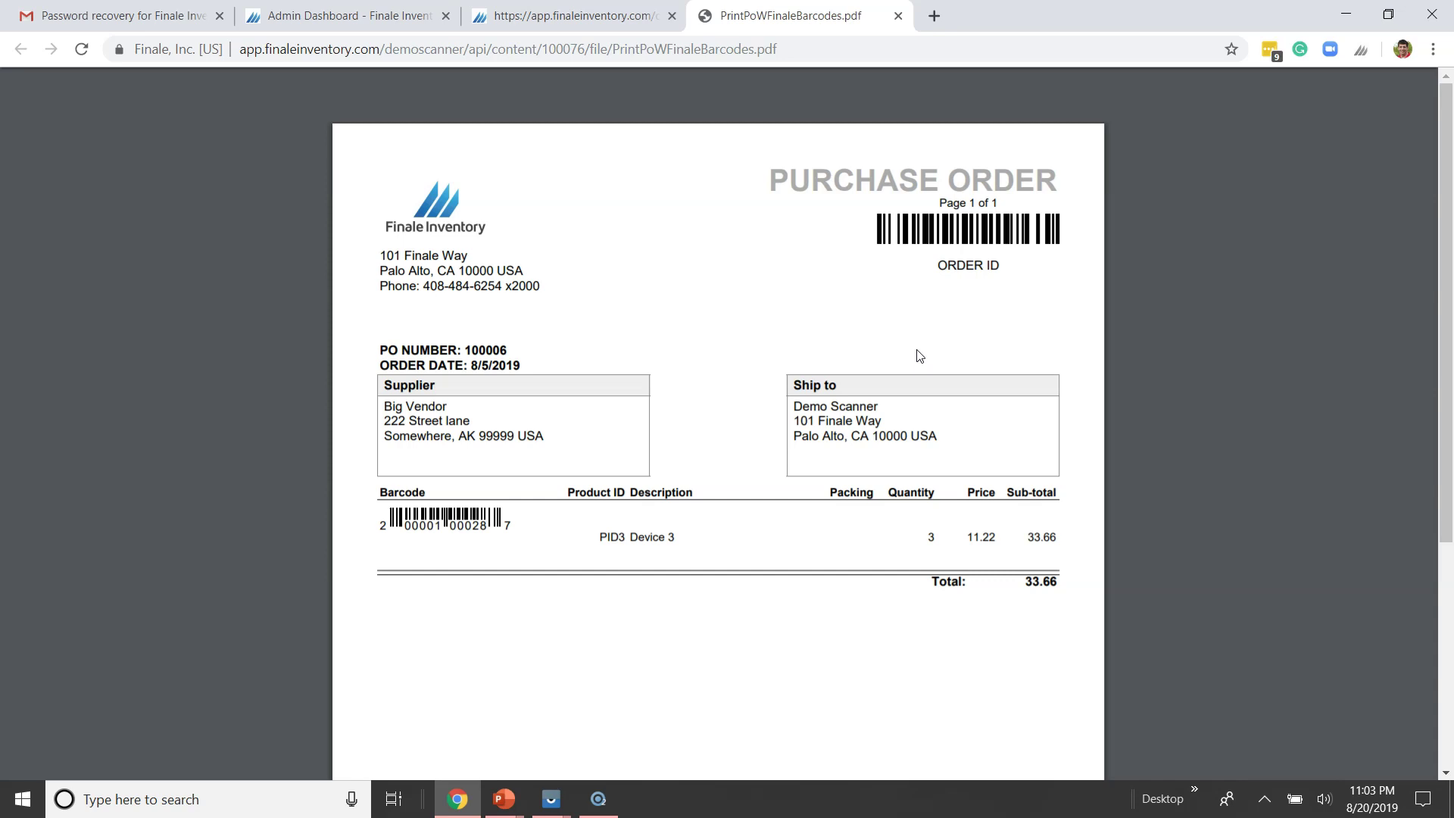
Step: Sync the TC55 scanner over Wi-Fi and dismiss the success message
key("alt+Tab")
key("alt+Tab")
key("alt+Tab")
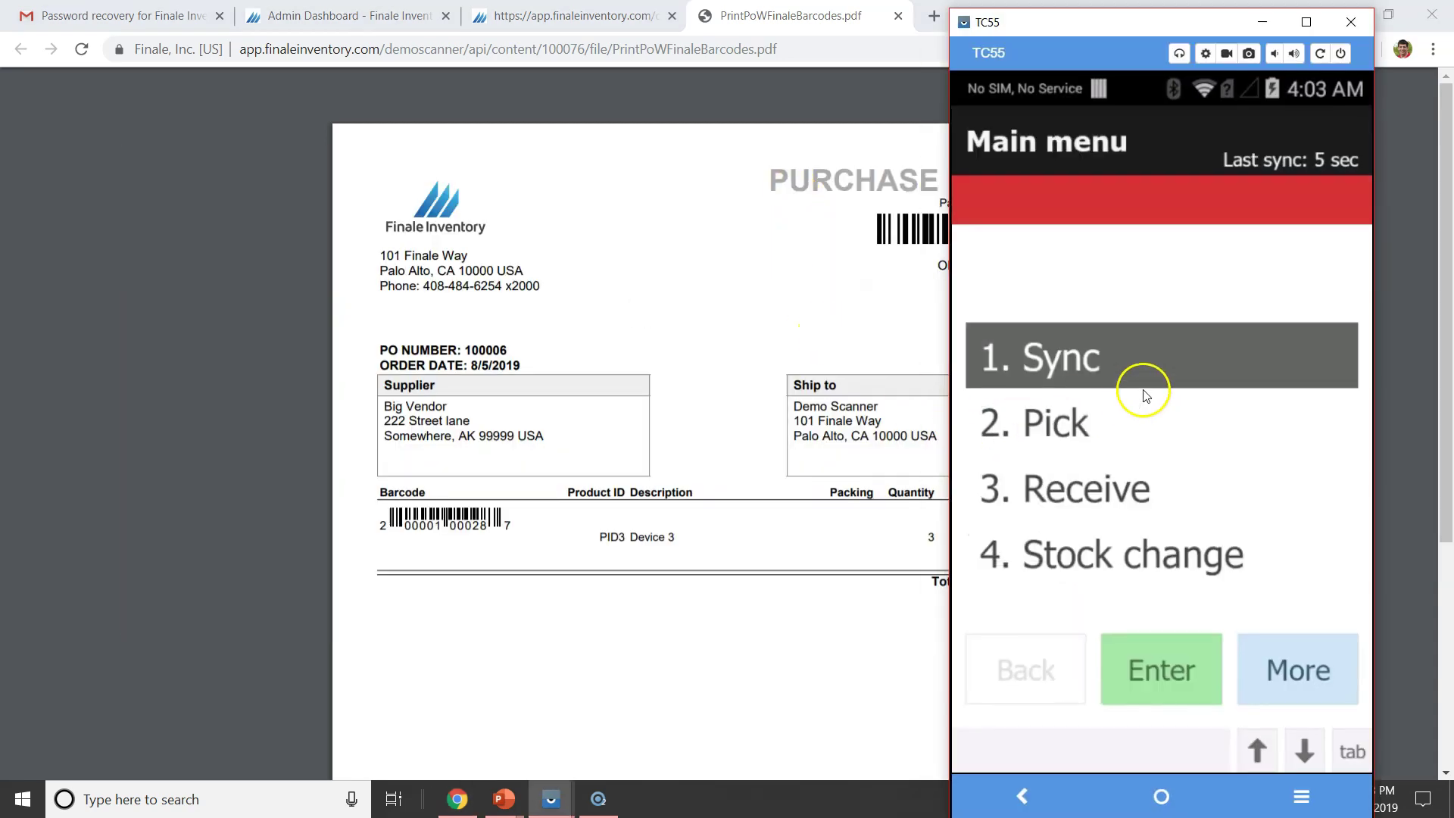
left_click(1097, 366)
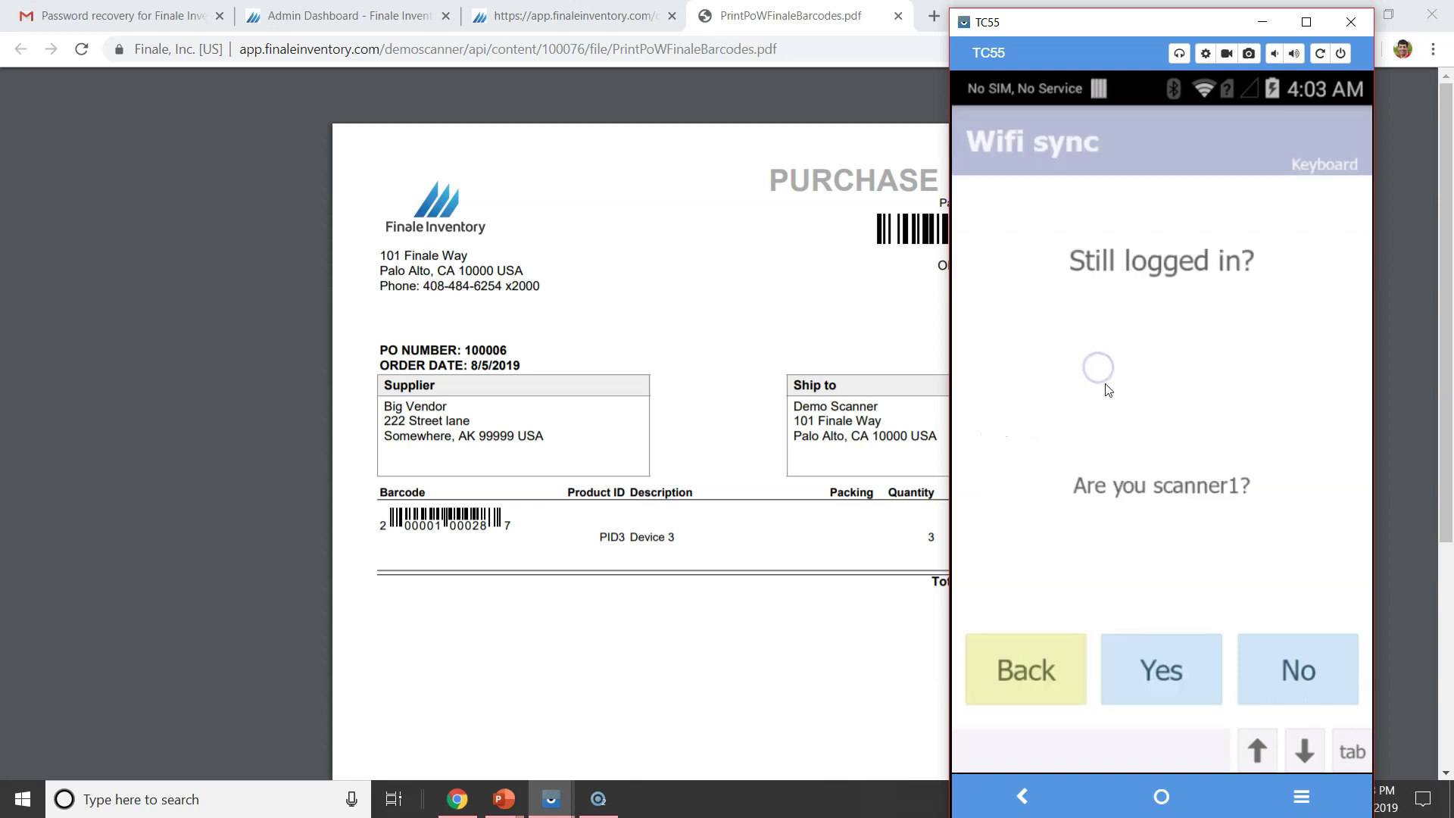
left_click(1180, 664)
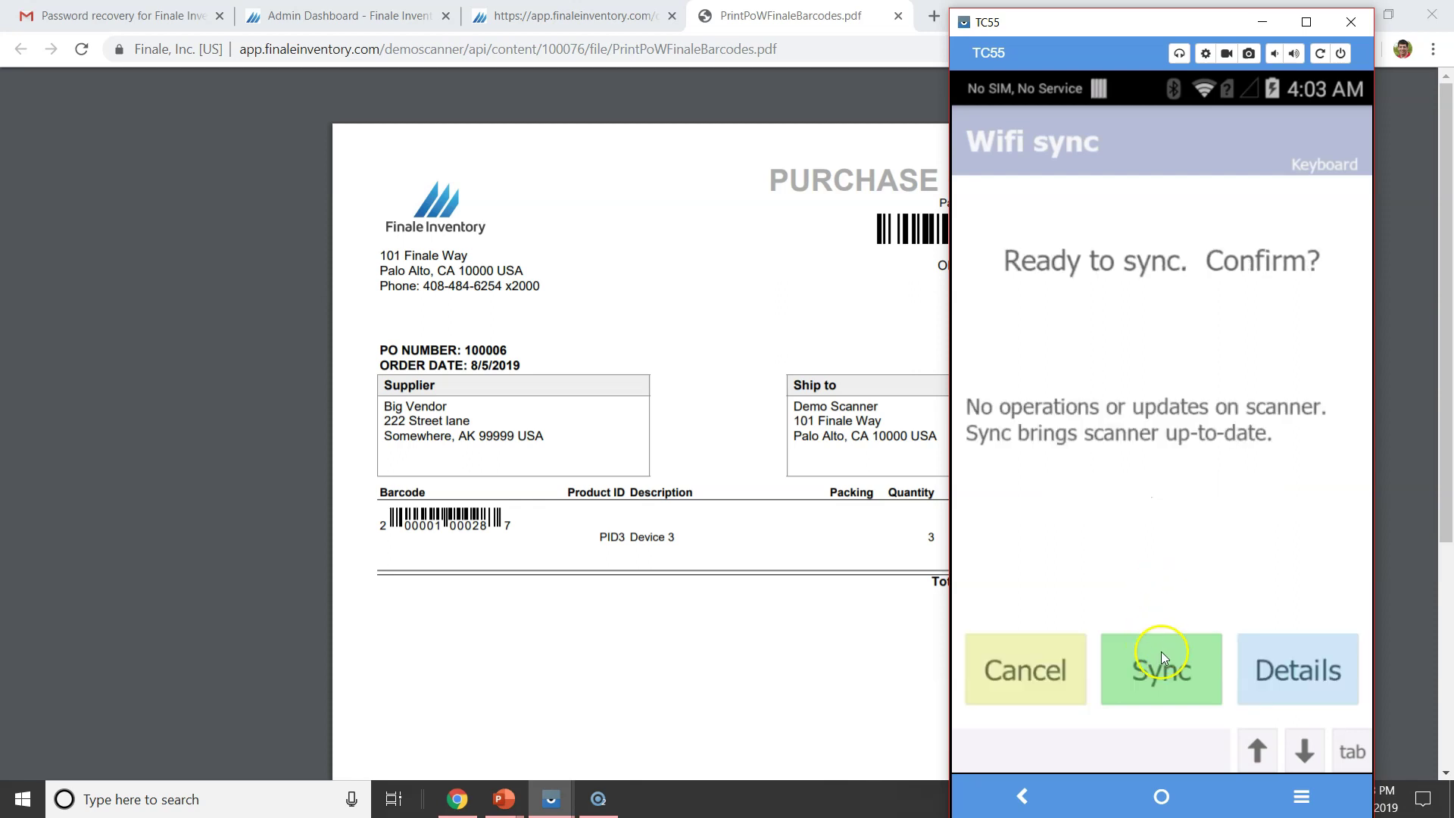
left_click(1167, 654)
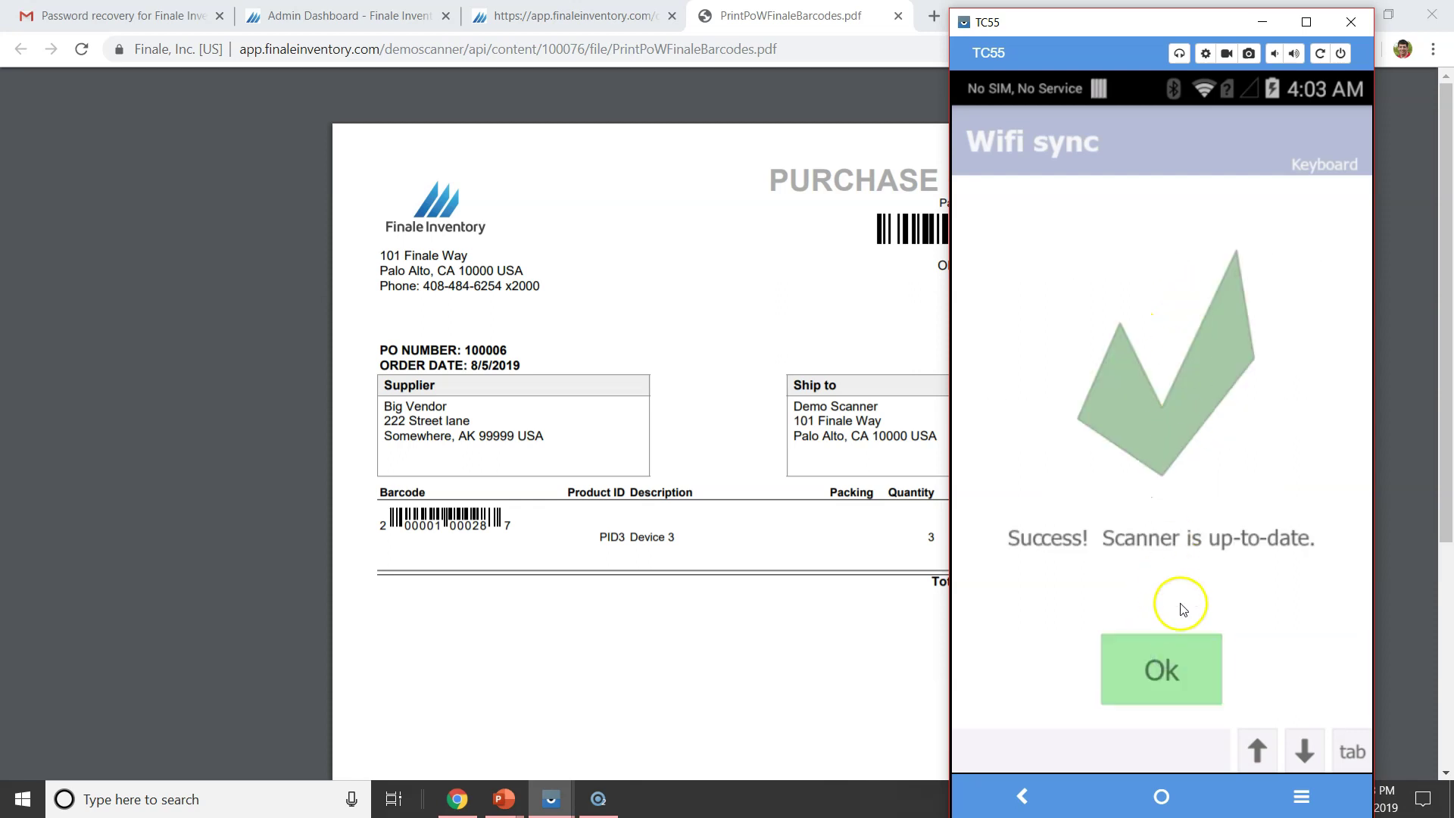
left_click(1196, 687)
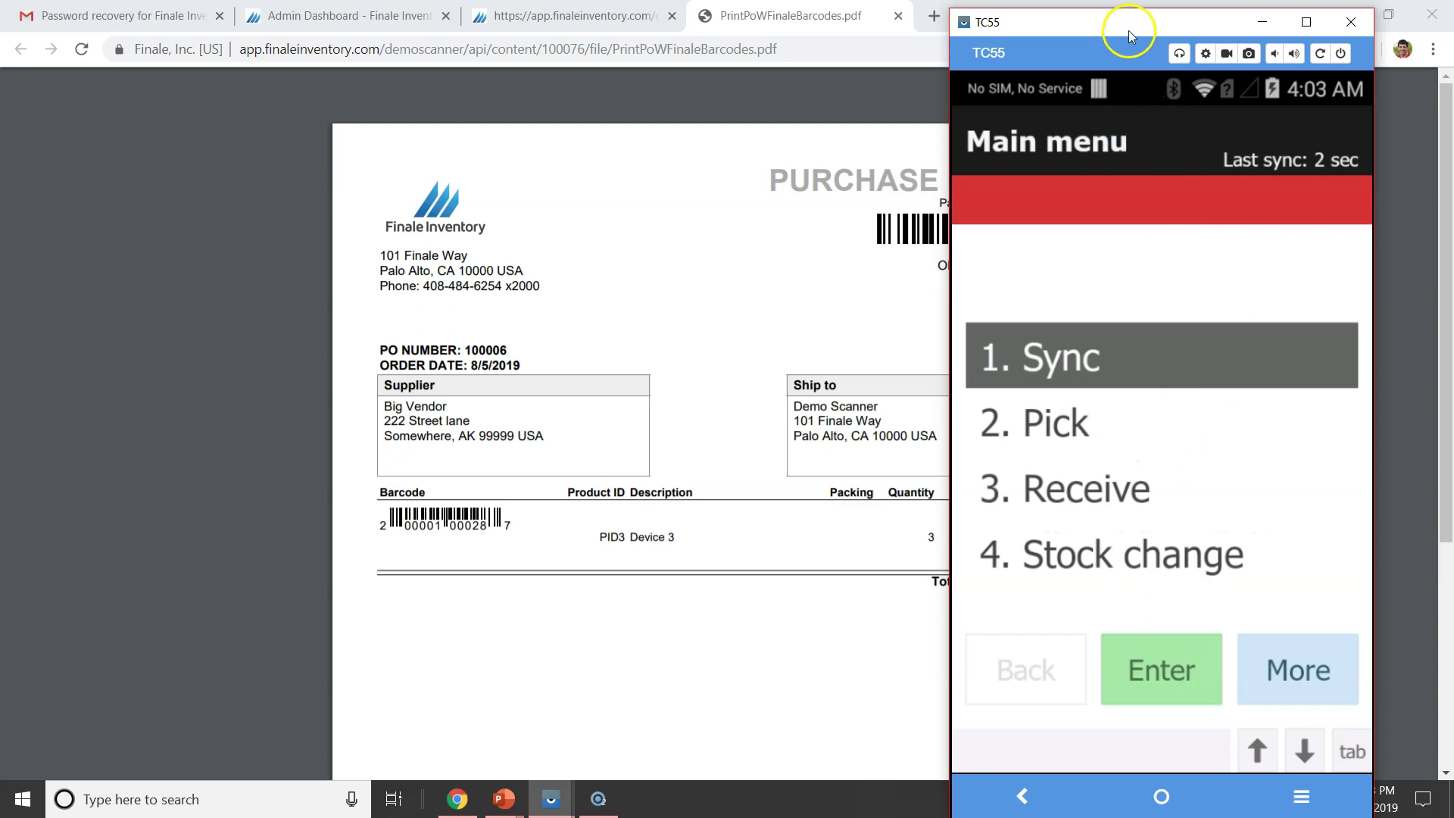
left_click_drag(1129, 30, 1207, 30)
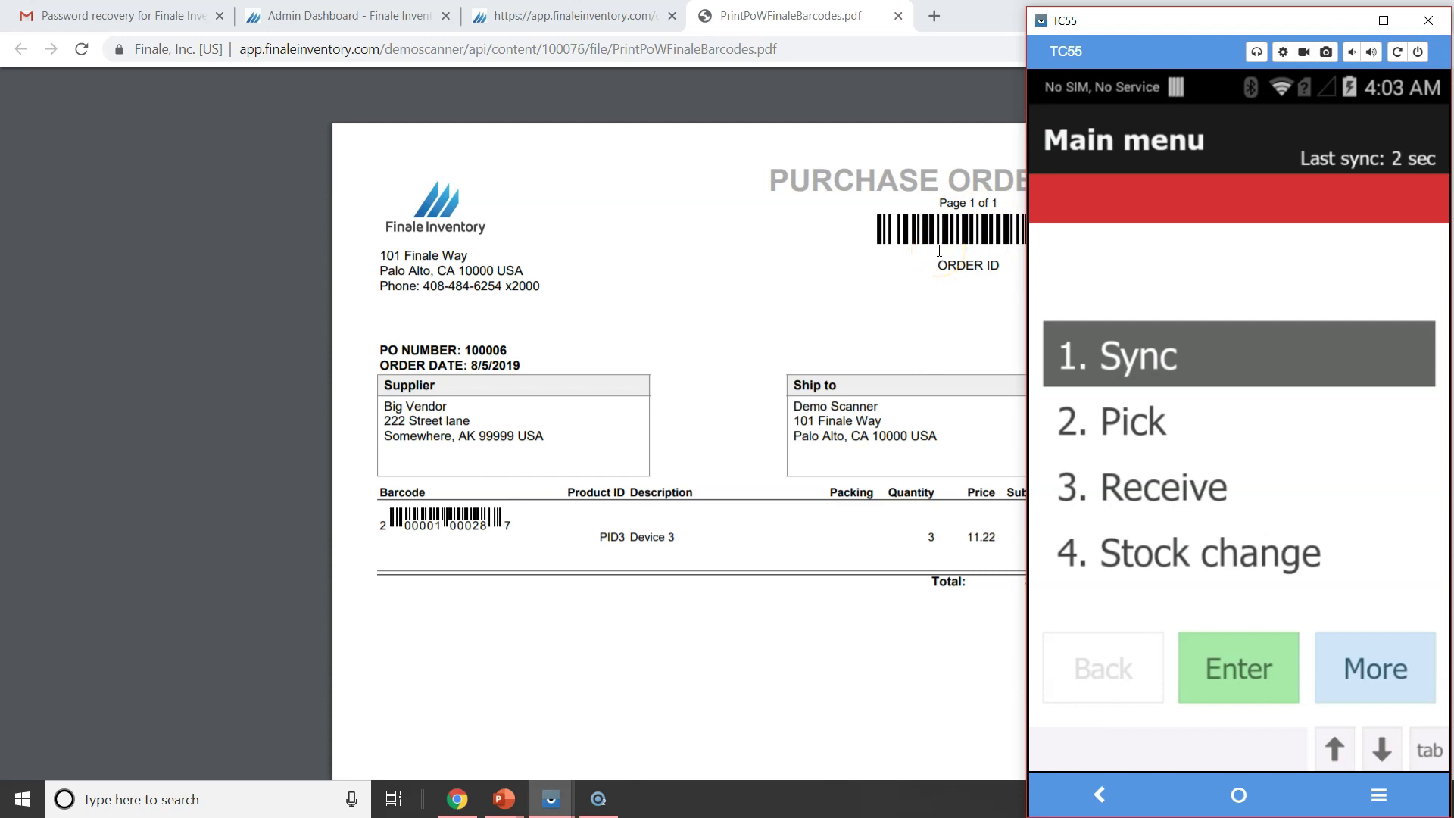
Step: Start receiving order 100006 on the scanner with default sublocation 5. A02
key("3")
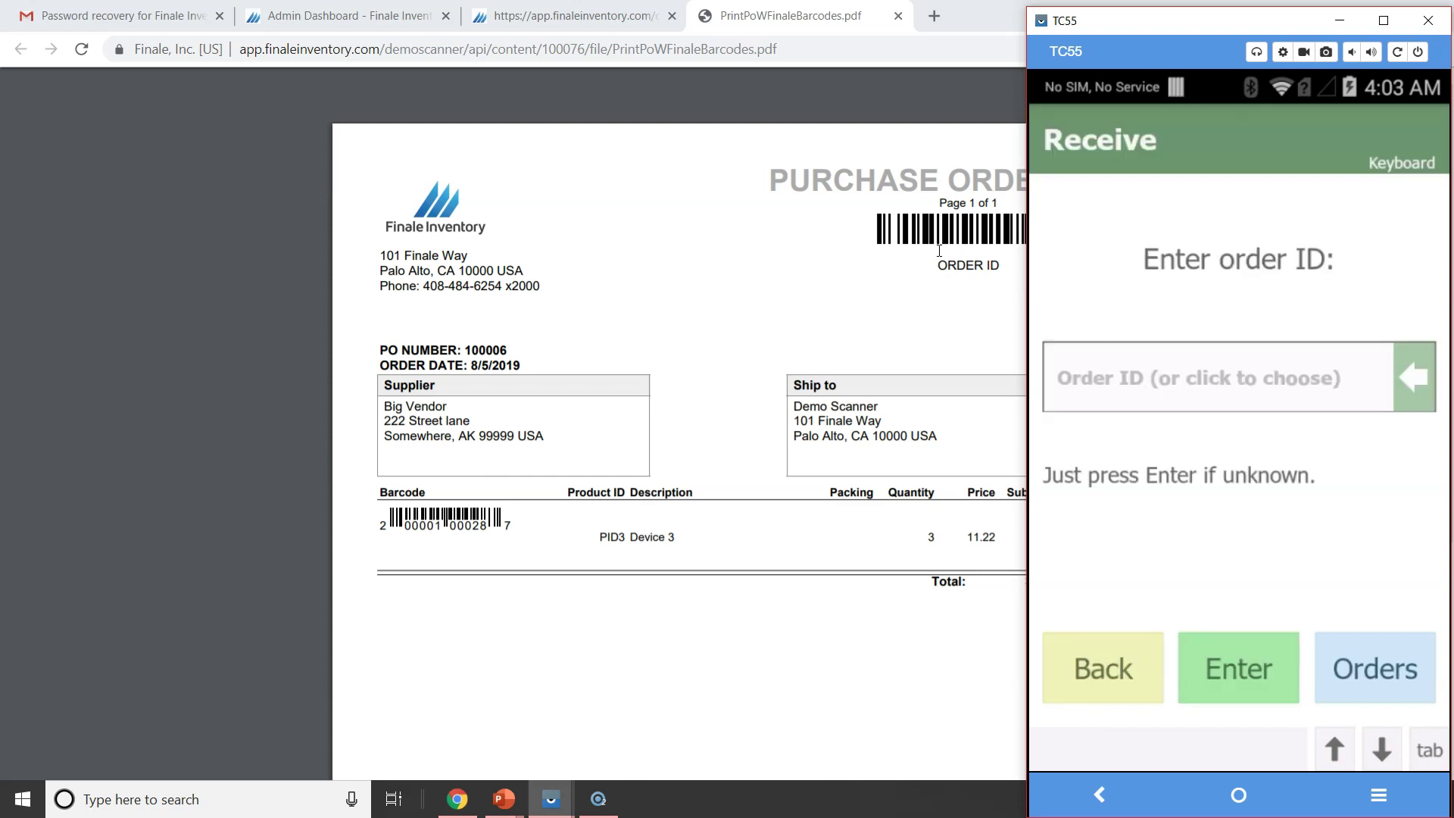
type("100006")
key("Return")
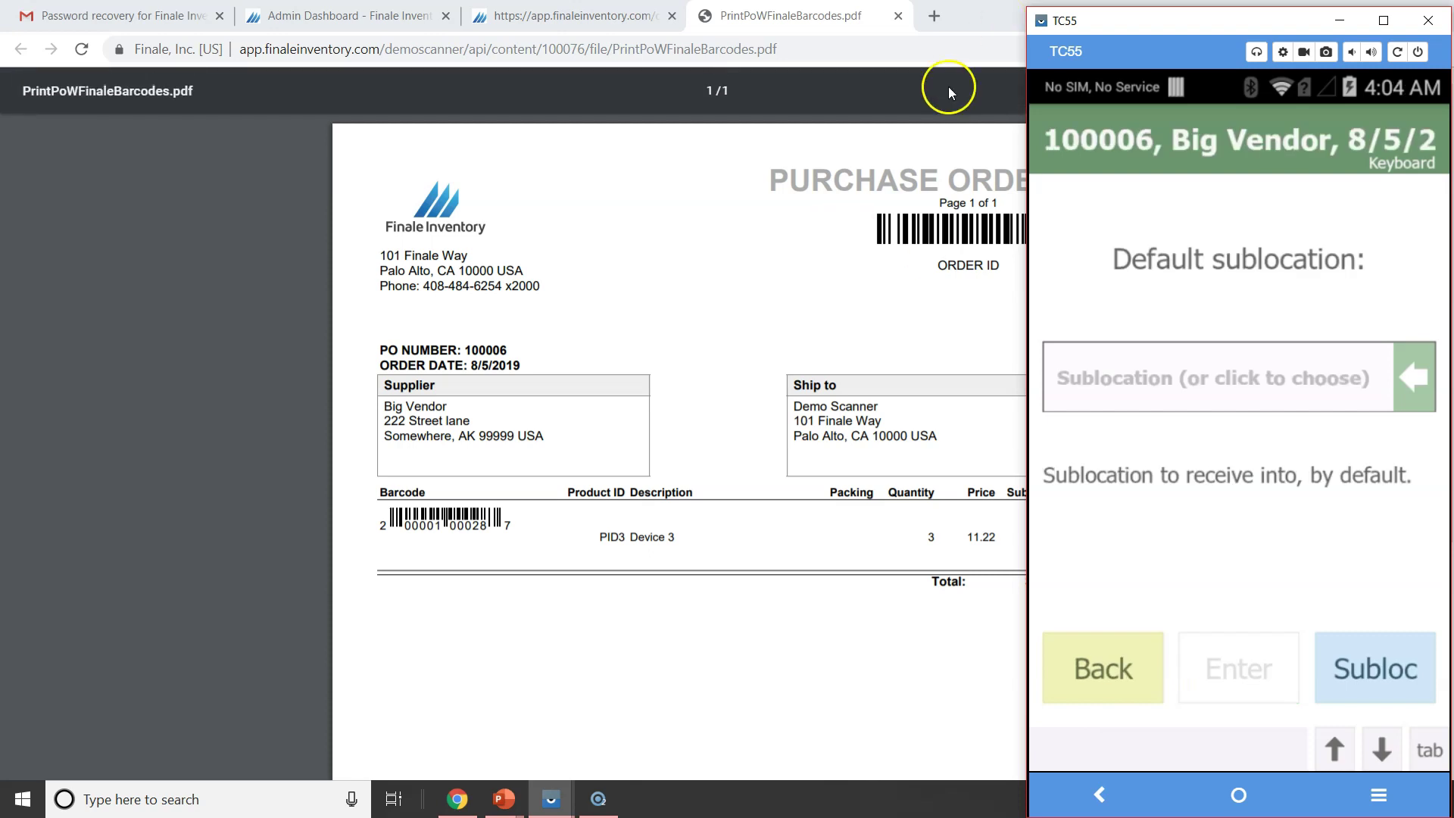
left_click(1251, 394)
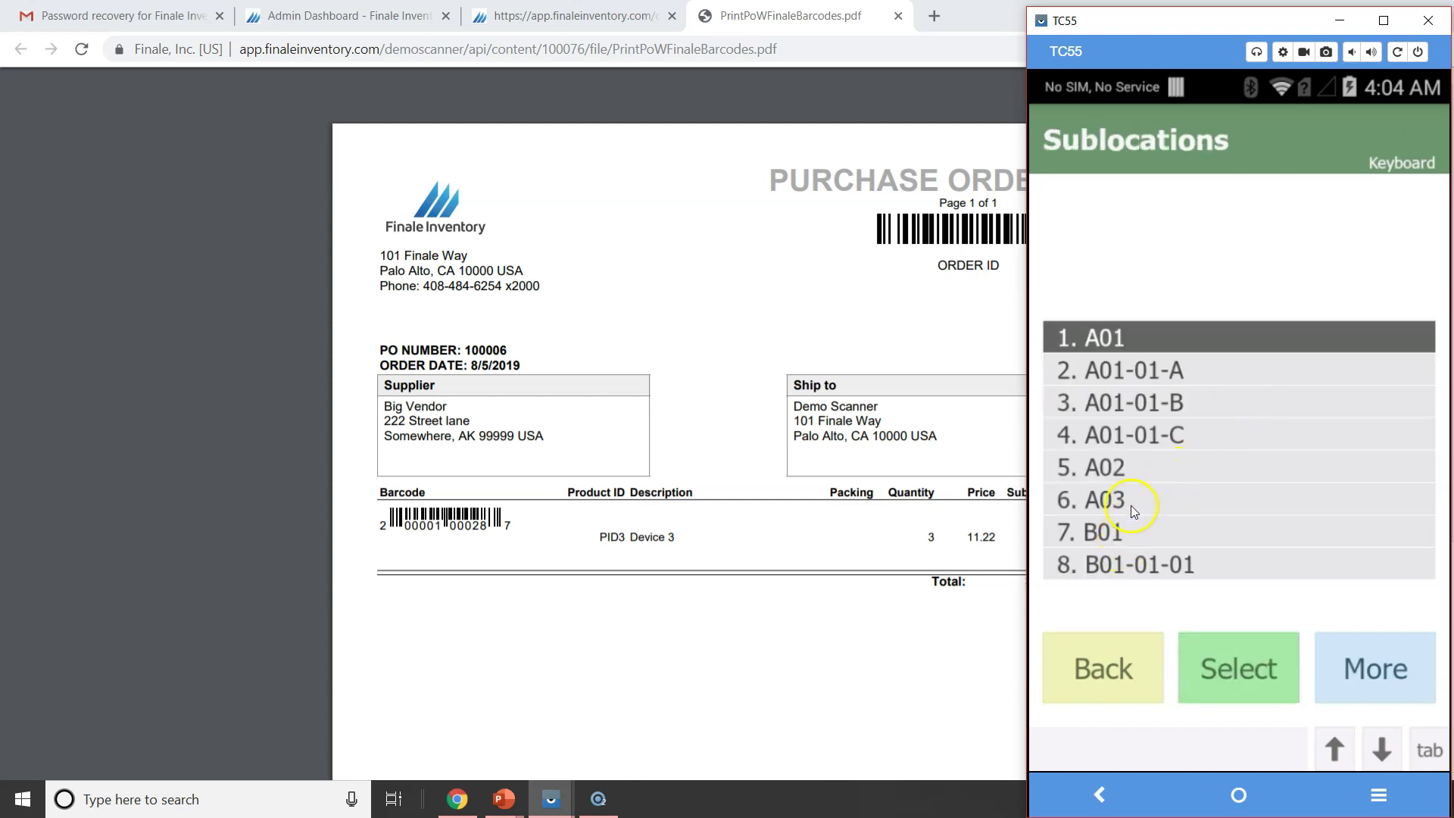
left_click(1126, 474)
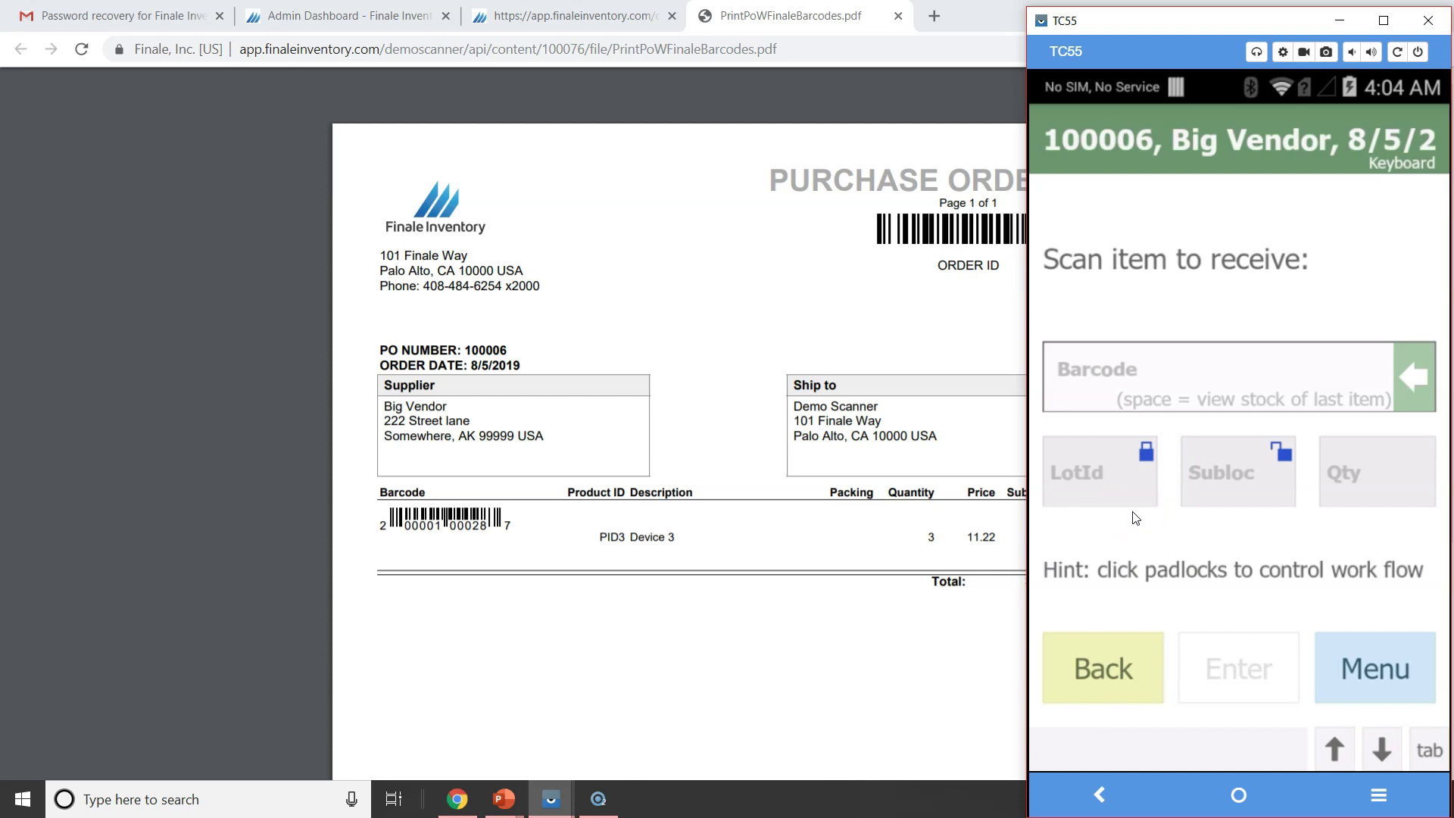
Step: Lock sublocation A02 for all scans while leaving the lot ID unlocked
left_click(1130, 473)
left_click(1282, 453)
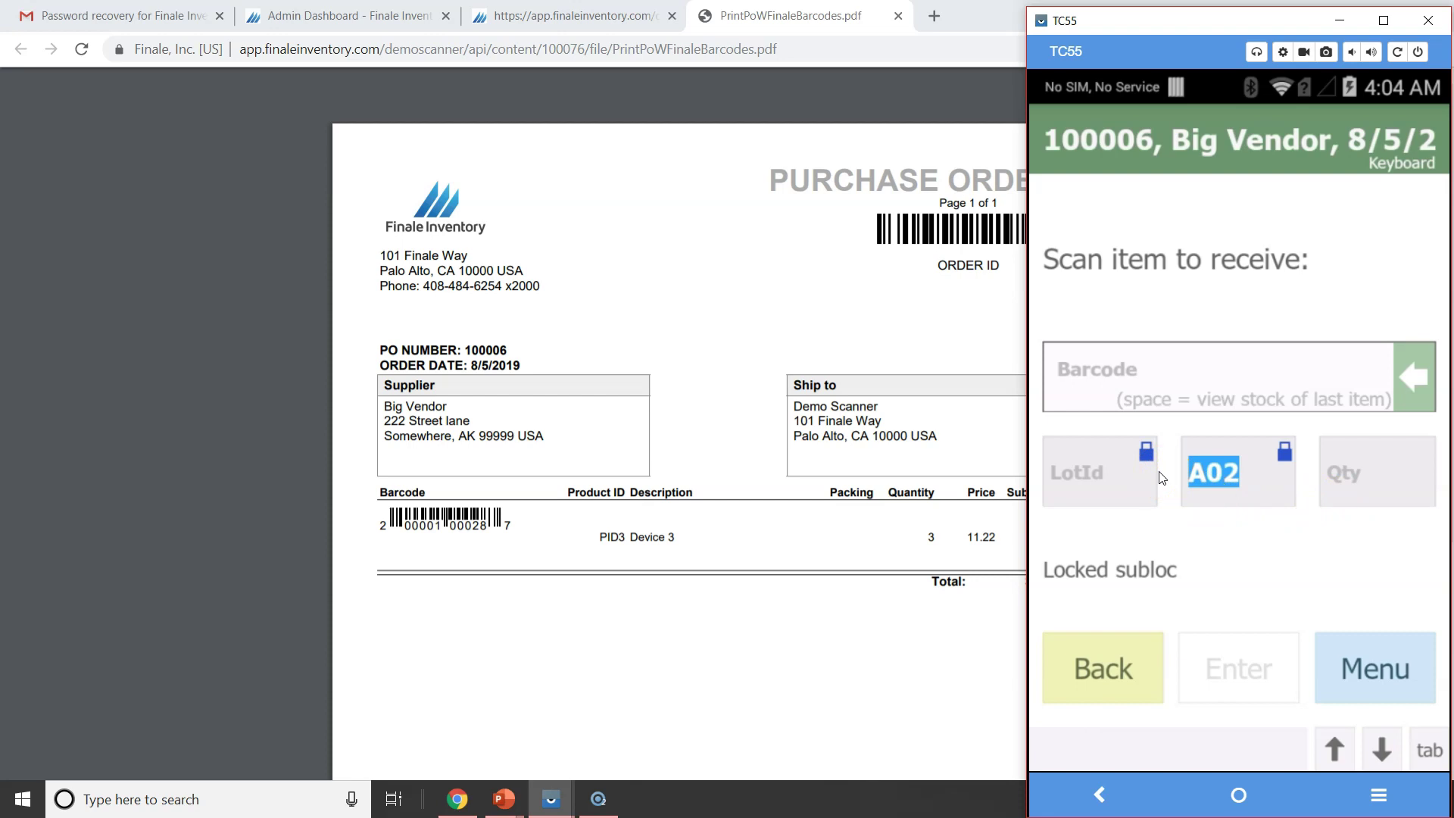
left_click(1145, 453)
left_click(1426, 367)
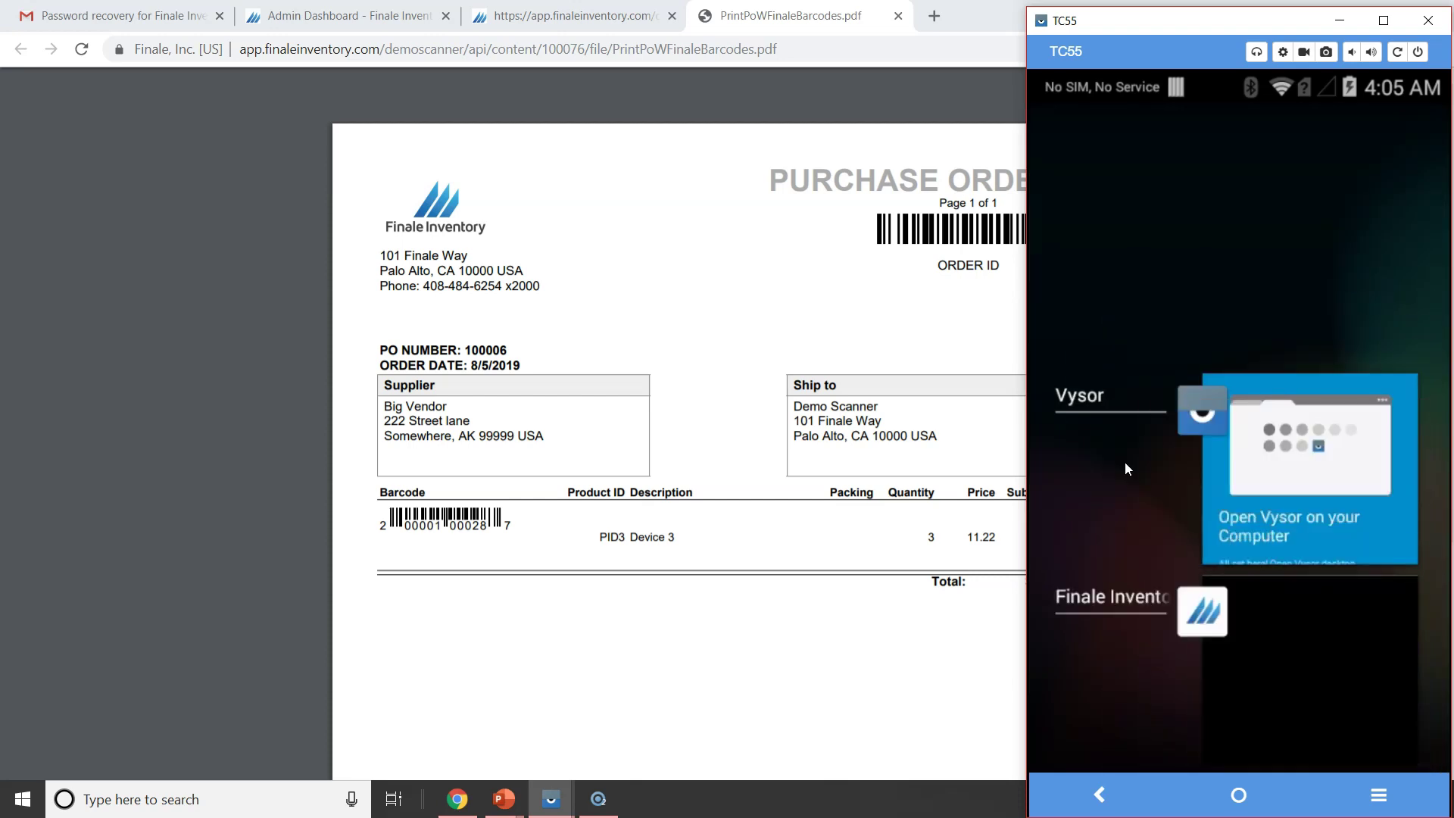
left_click(1125, 462)
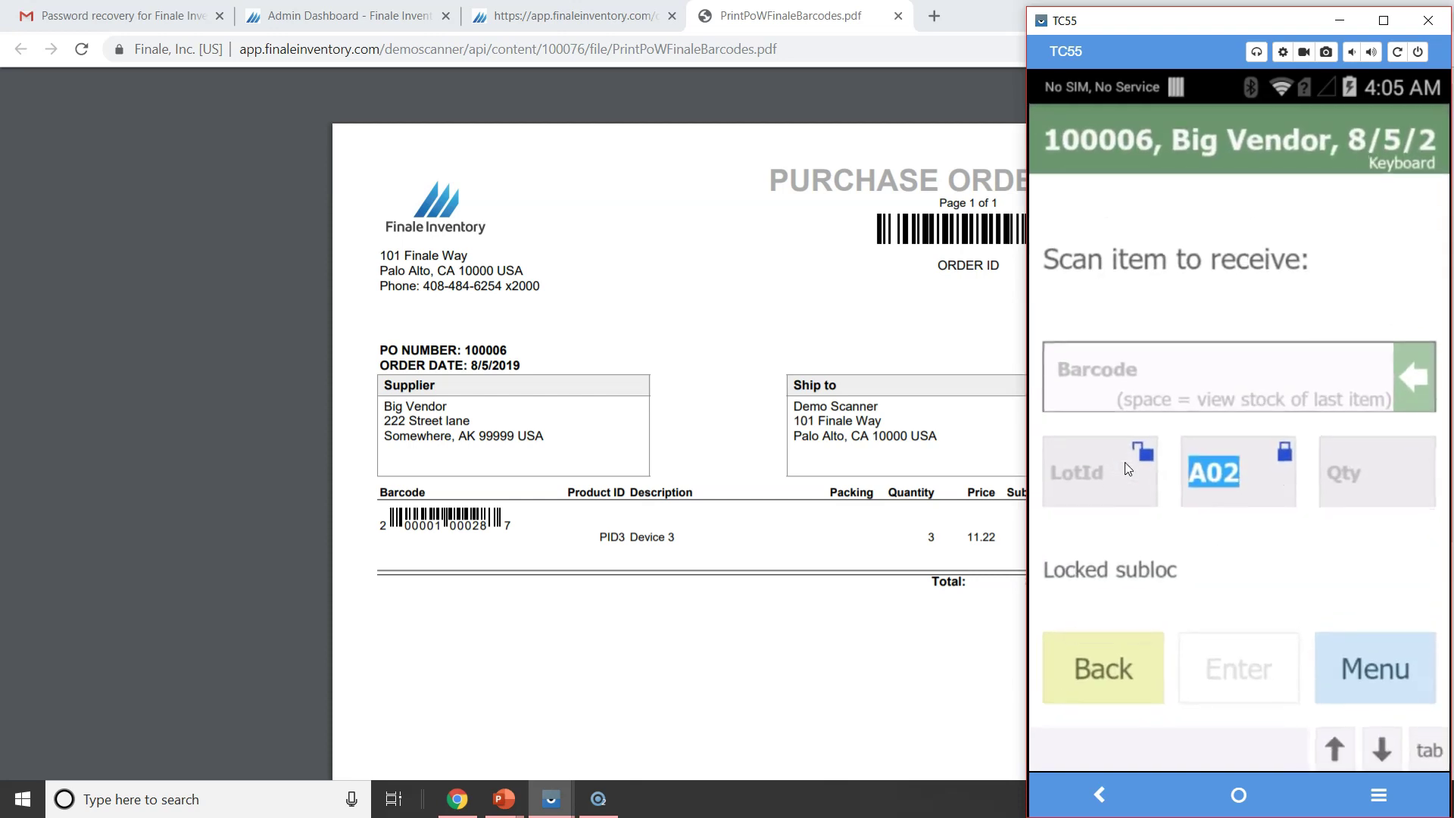
type("200001000287")
key("Return")
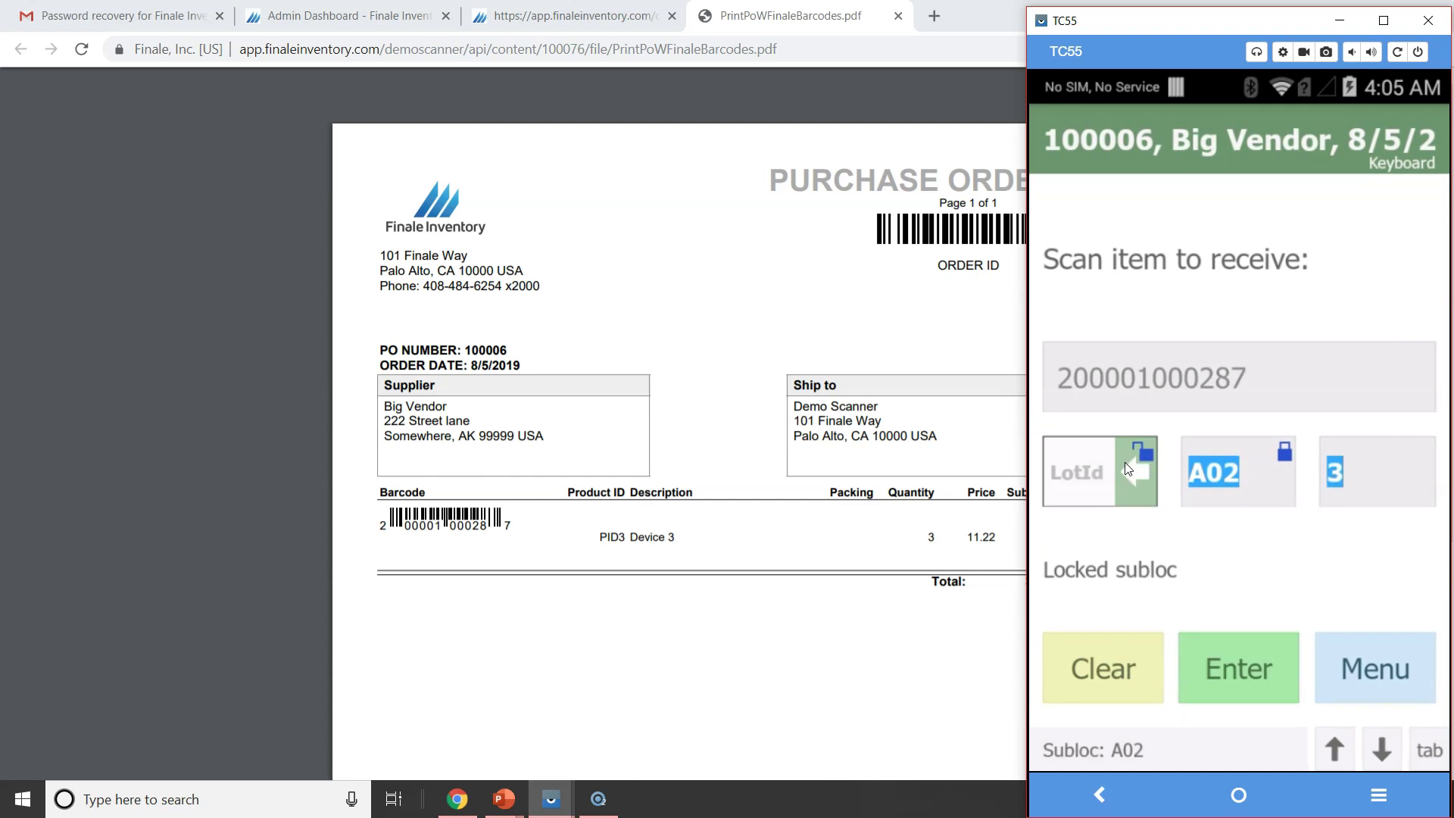
left_click(1126, 476)
left_click(1117, 505)
Step: Enter lot ID 20190625 and reopen the lot ID field for editing
type("20190625")
key("Return")
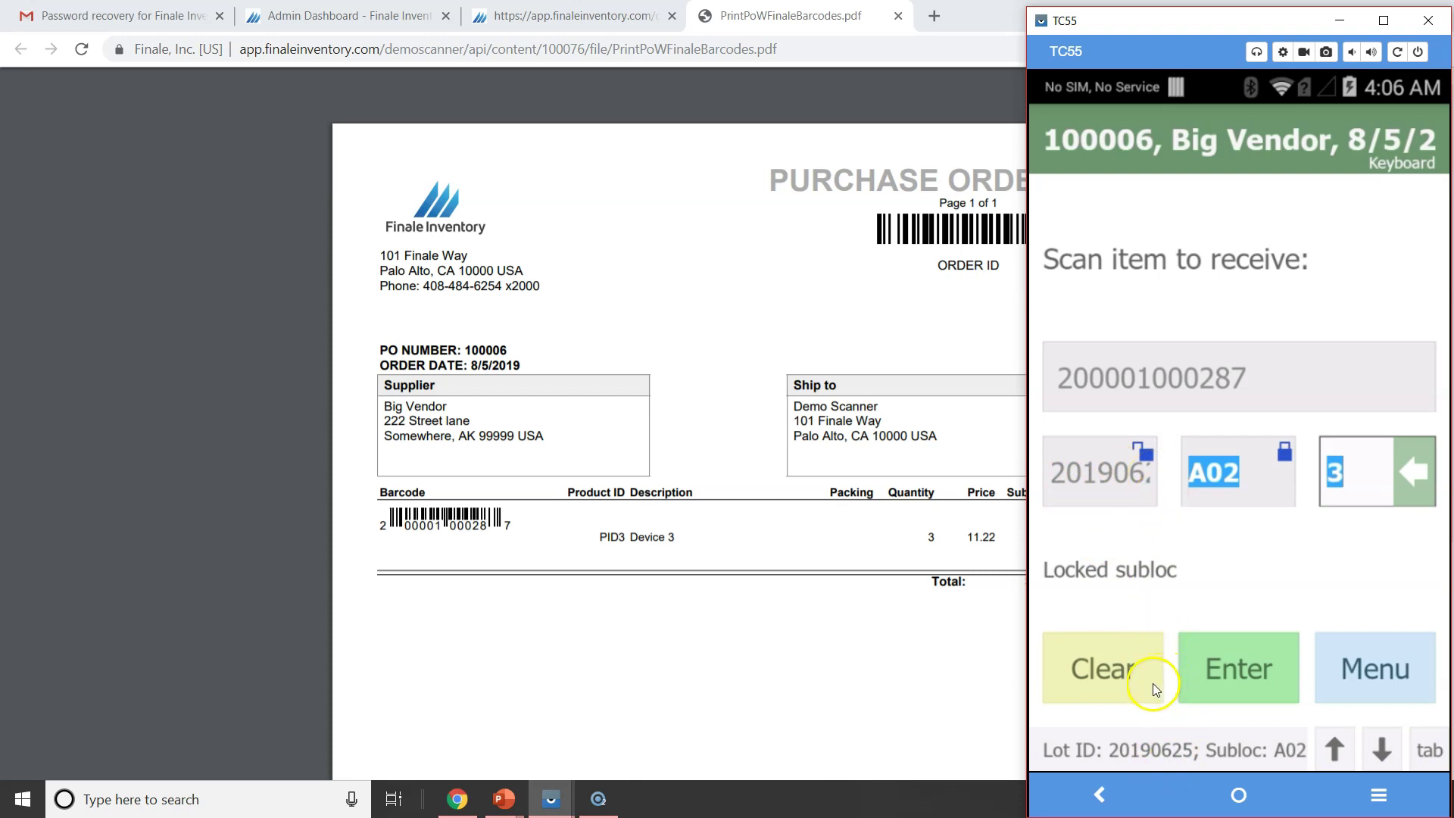
left_click(1110, 487)
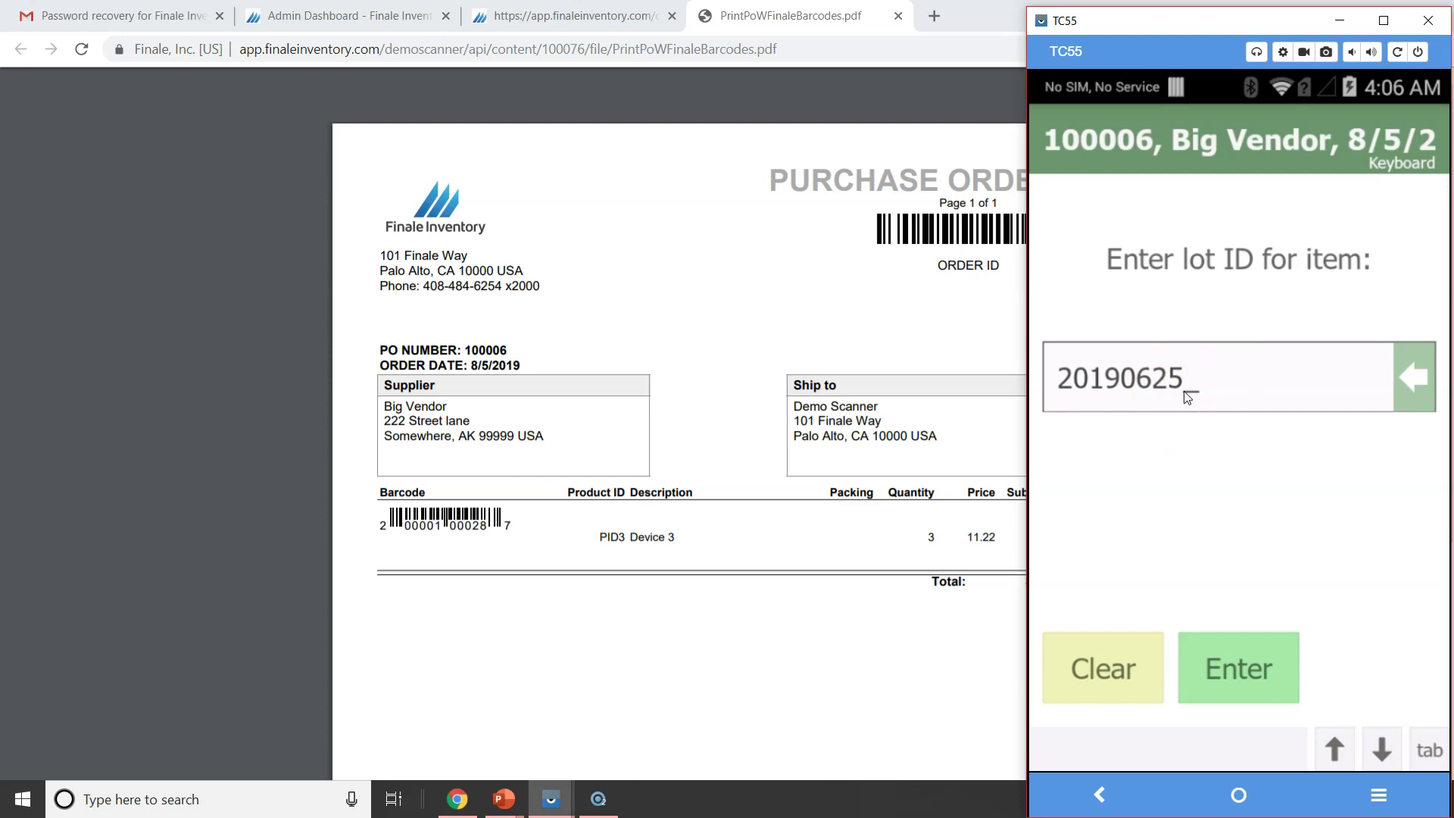
Step: Replace lot ID 20190625 with 23415D using the on-screen keyboard
key("BackSpace")
key("BackSpace")
key("BackSpace")
key("BackSpace")
key("BackSpace")
key("BackSpace")
key("BackSpace")
key("BackSpace")
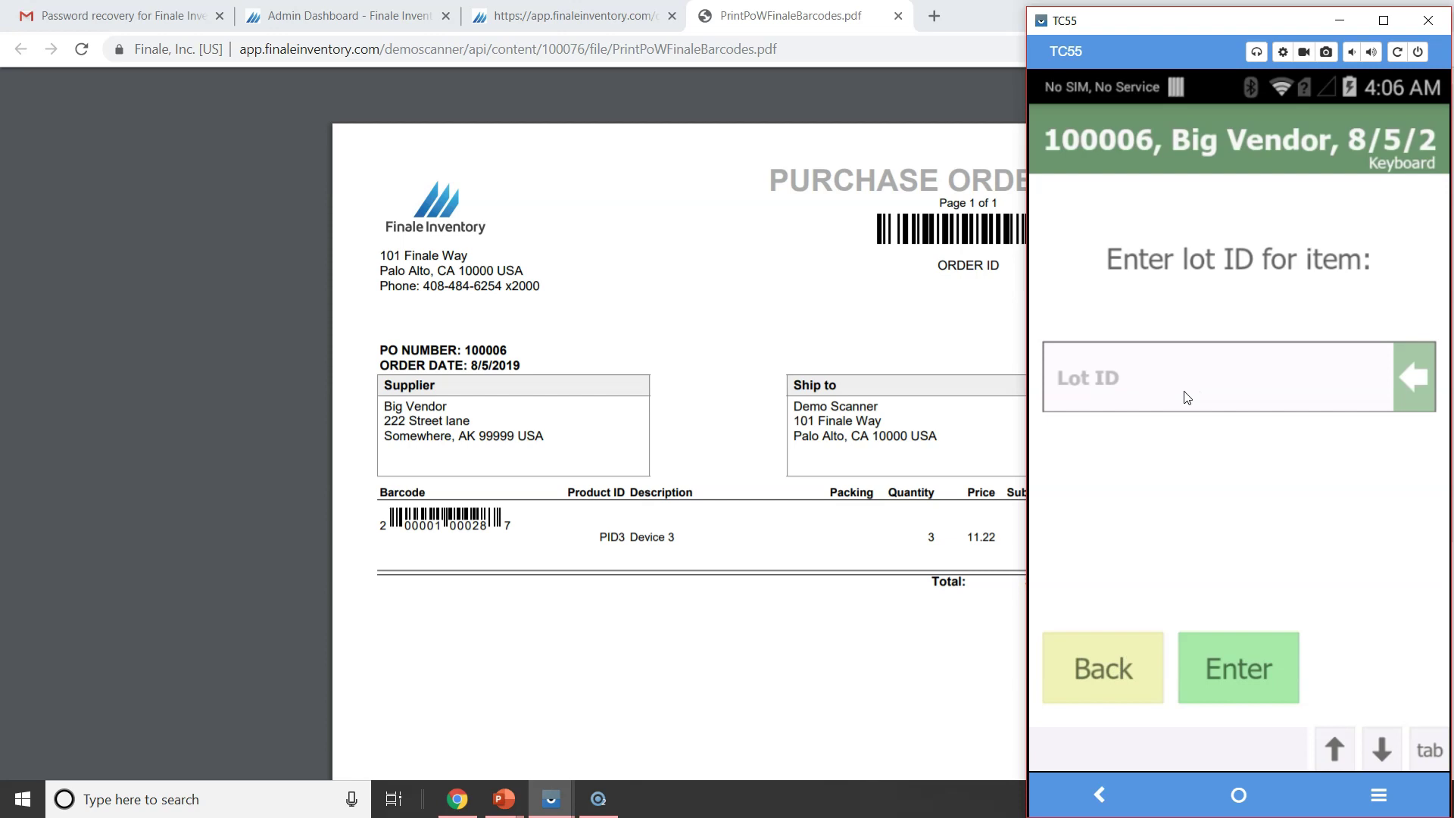
left_click(1391, 168)
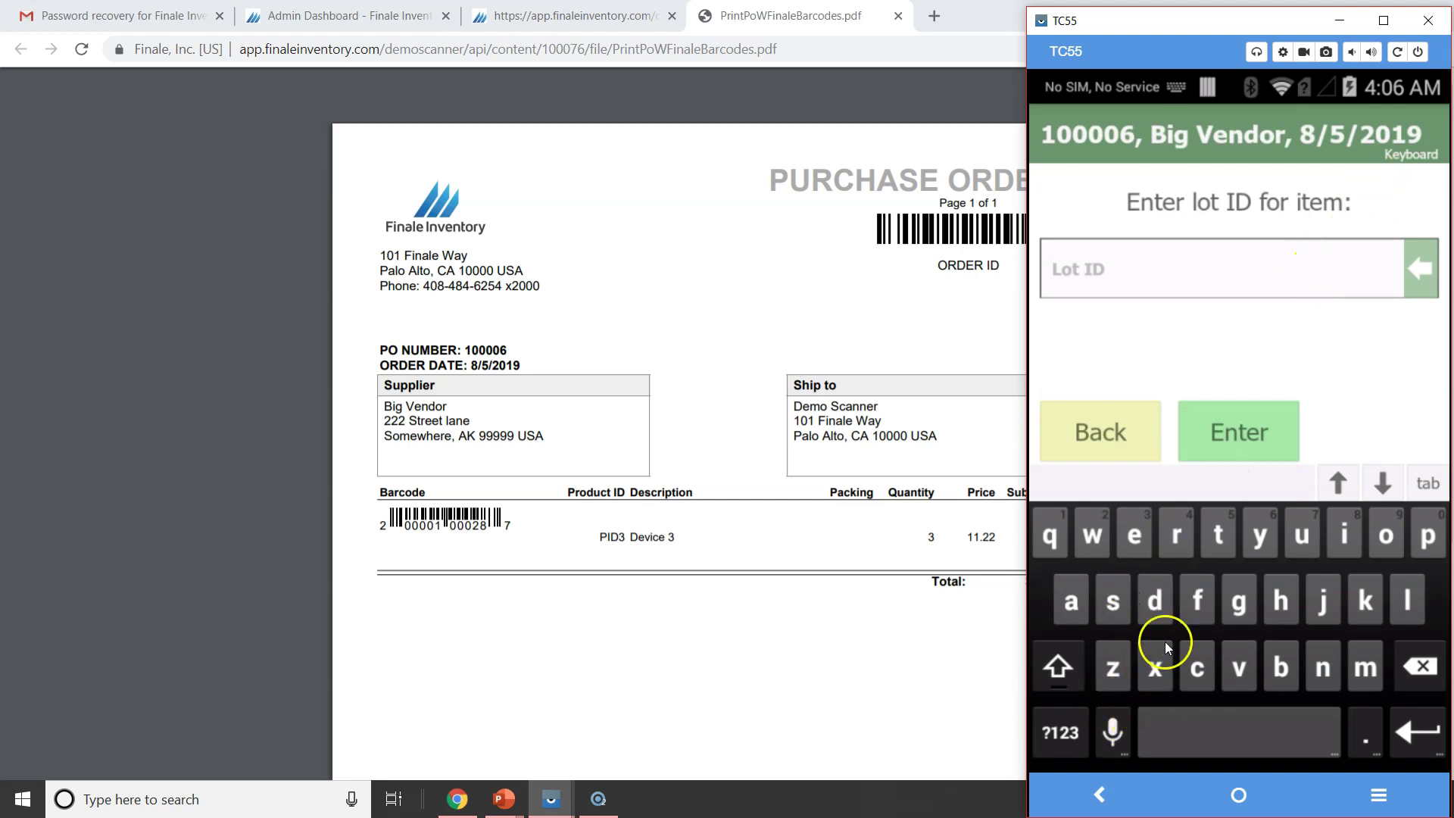
left_click(1060, 733)
left_click(1100, 544)
left_click(1136, 538)
left_click(1176, 537)
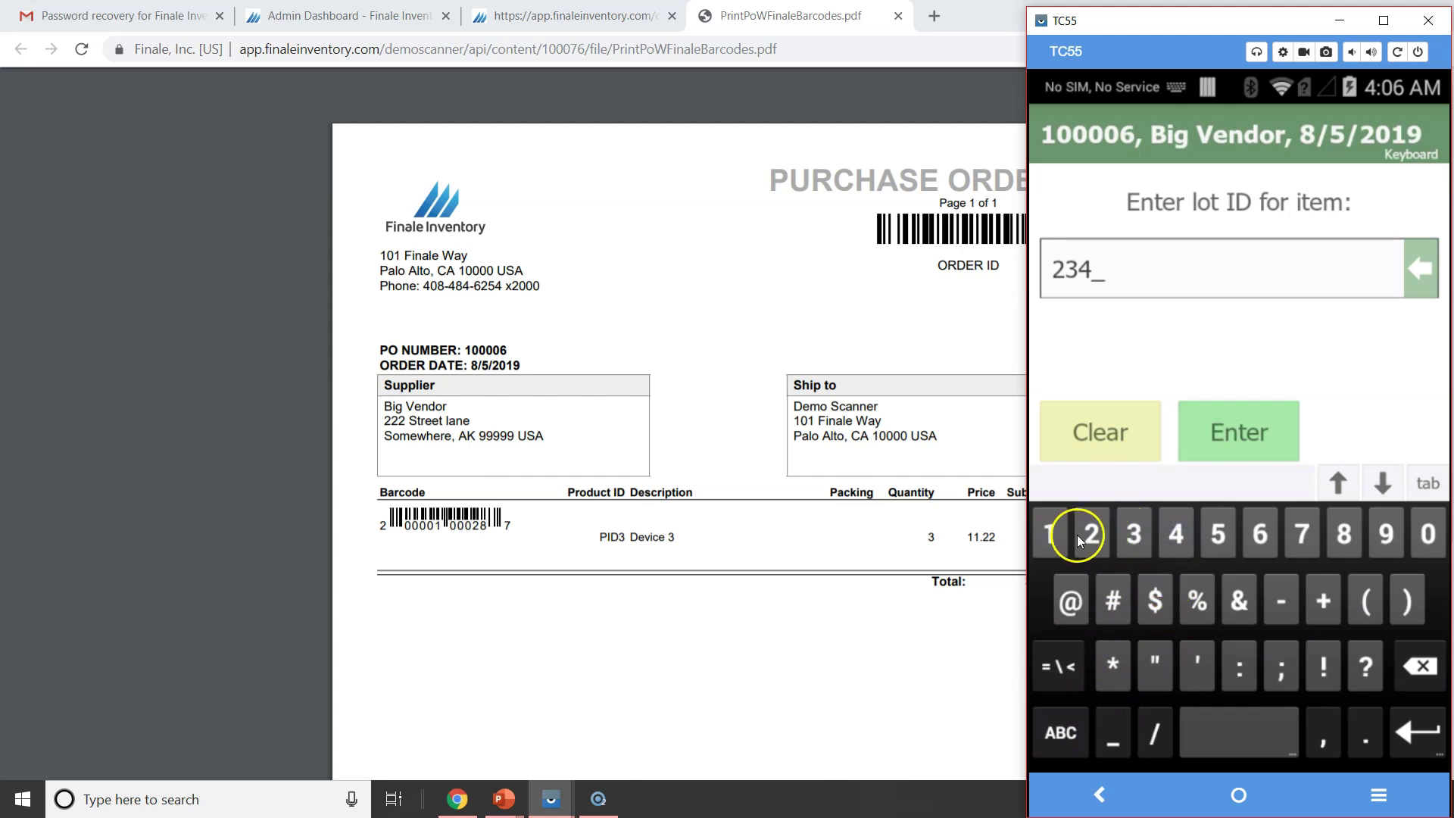
left_click(1050, 535)
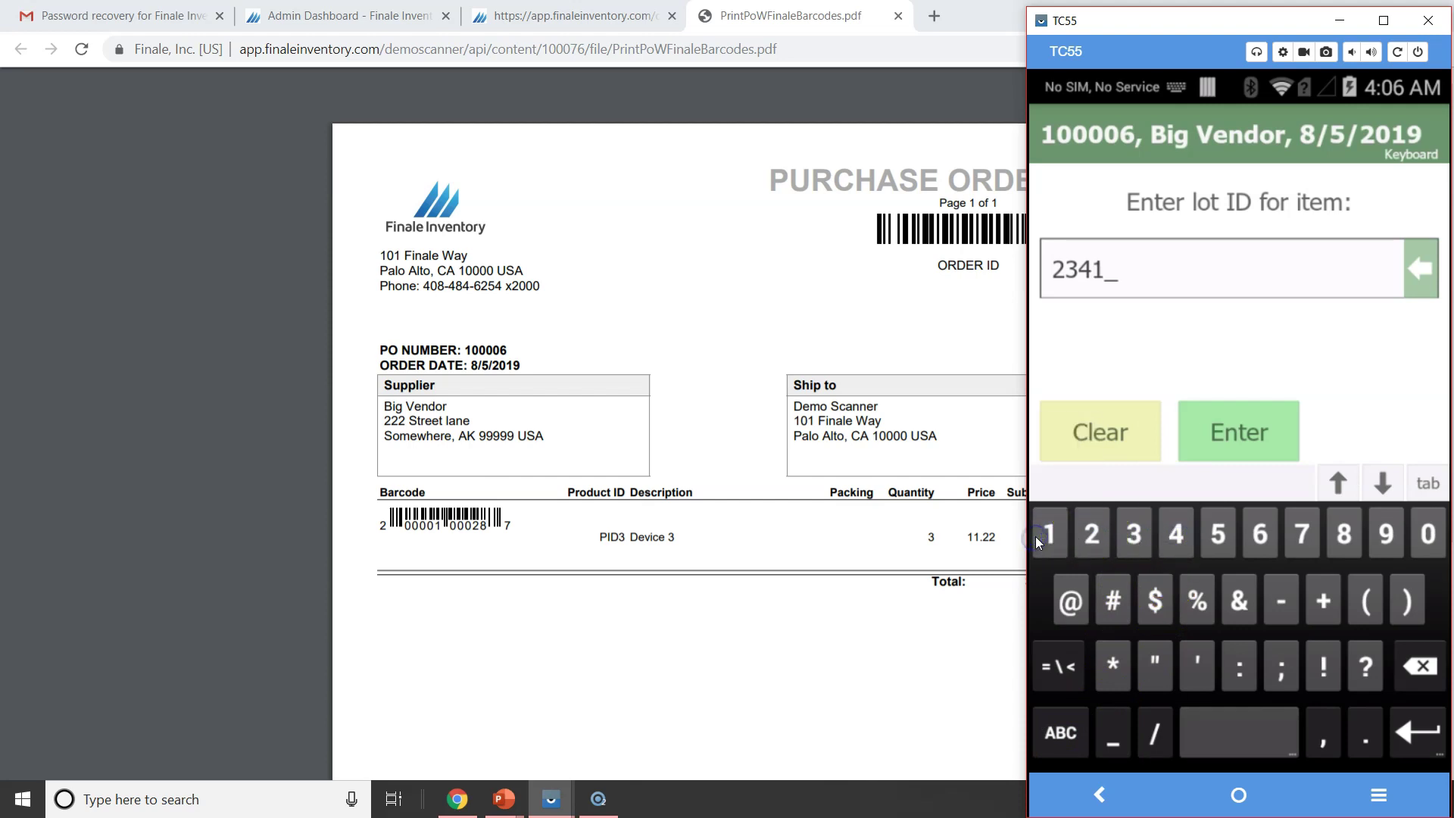
left_click(1218, 536)
left_click(1075, 743)
left_click(1059, 665)
left_click(1162, 606)
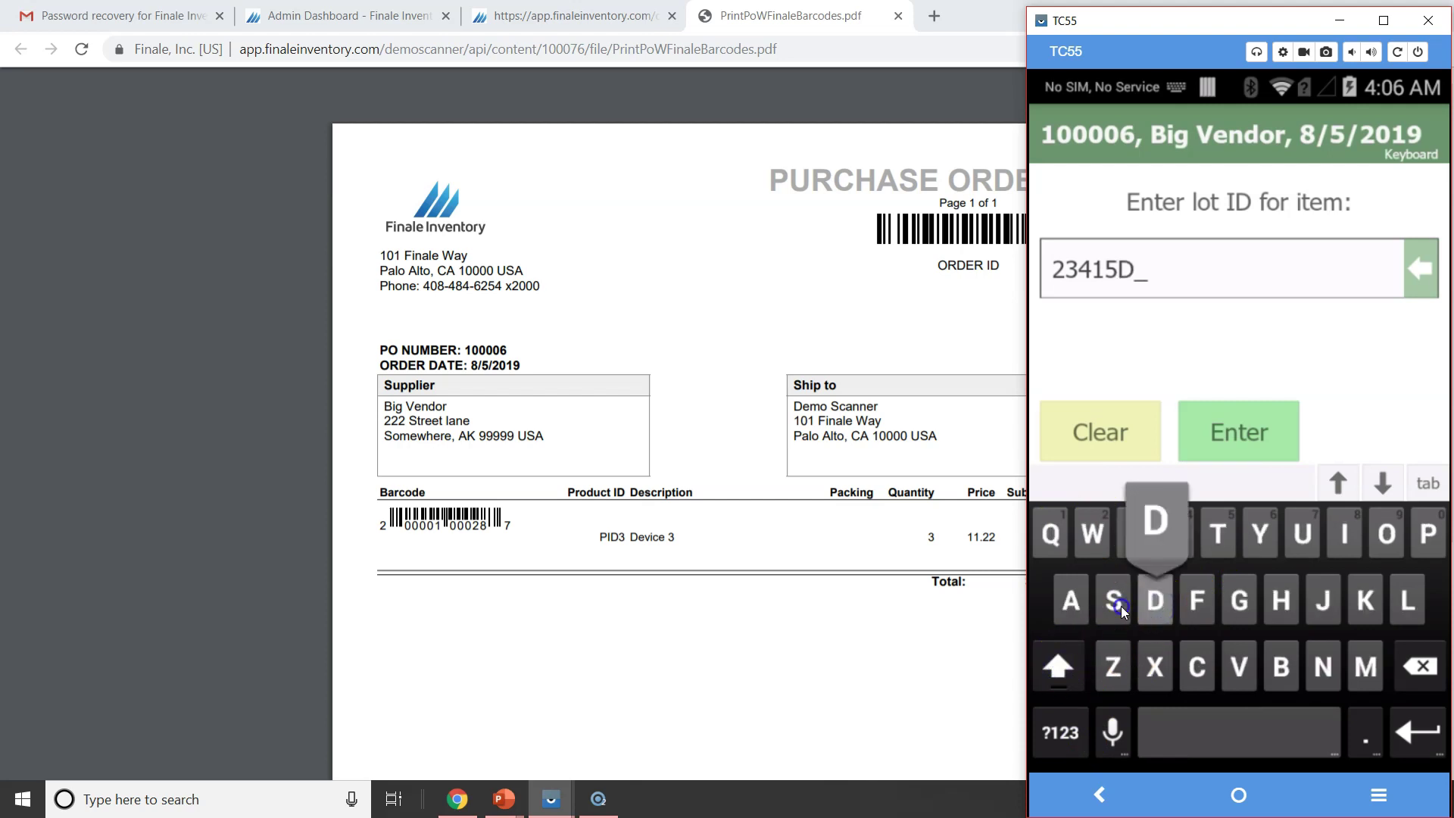
left_click_drag(1114, 606, 1167, 542)
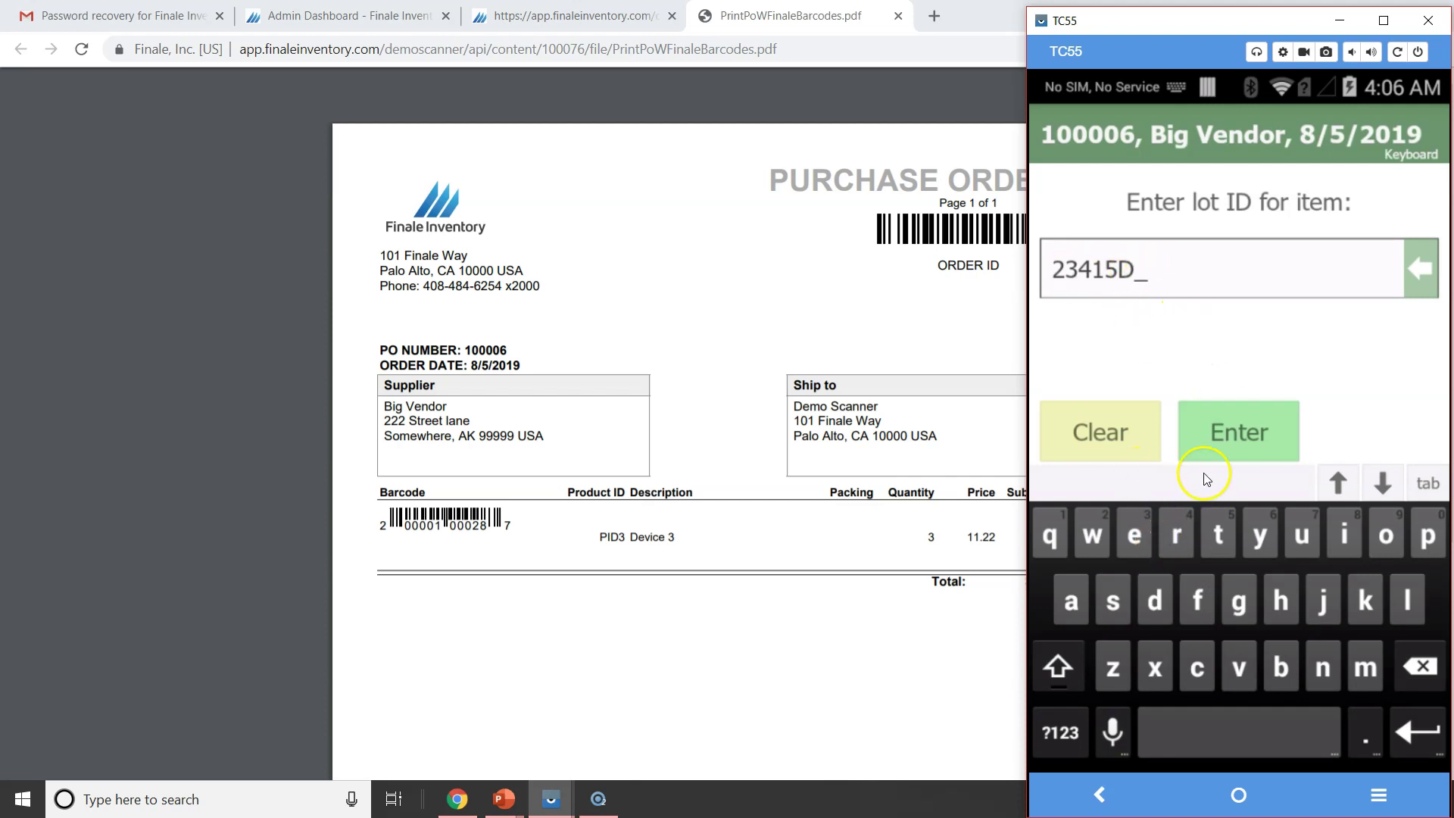
left_click(1242, 443)
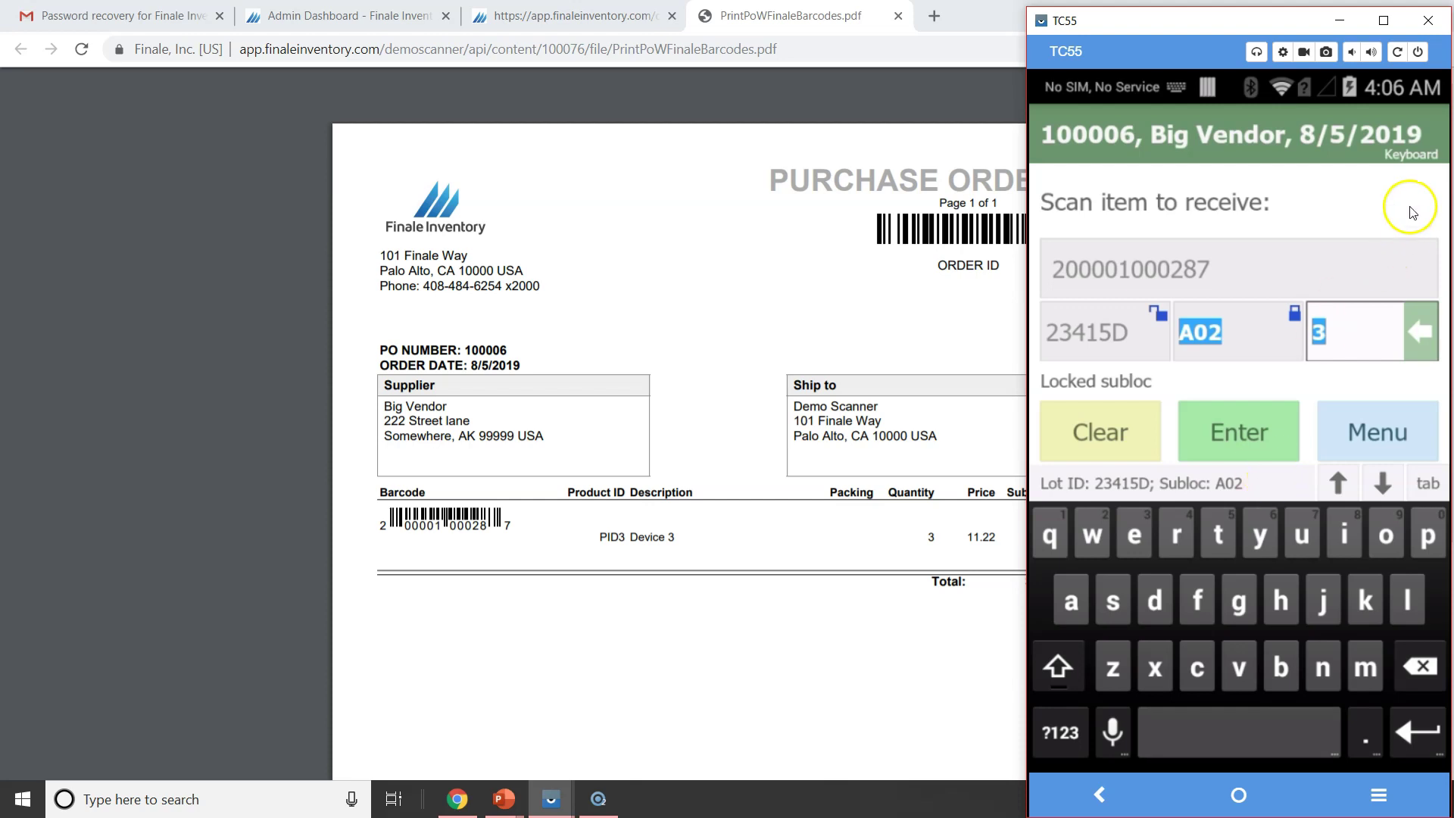
left_click(1421, 154)
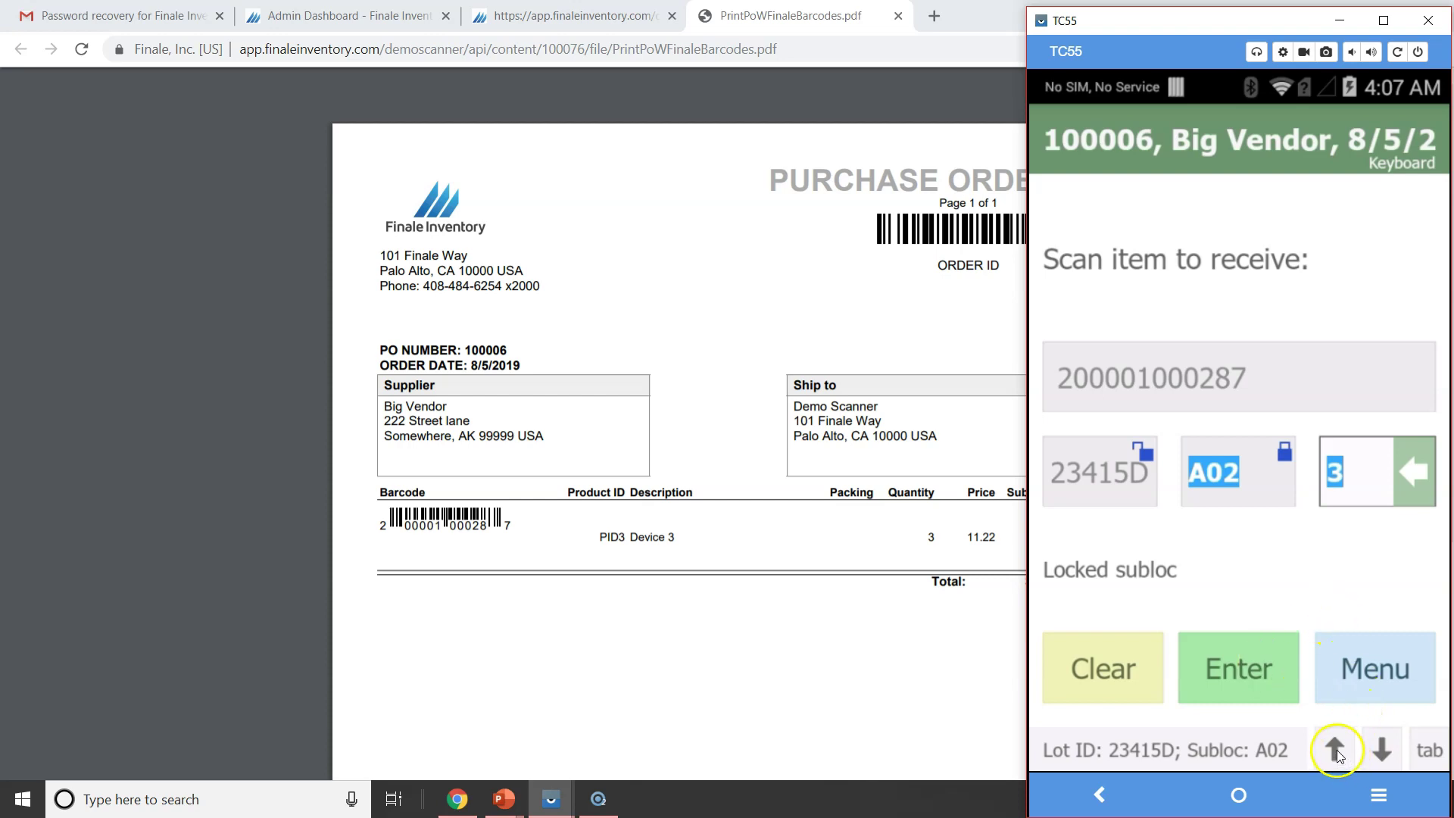
left_click(1376, 747)
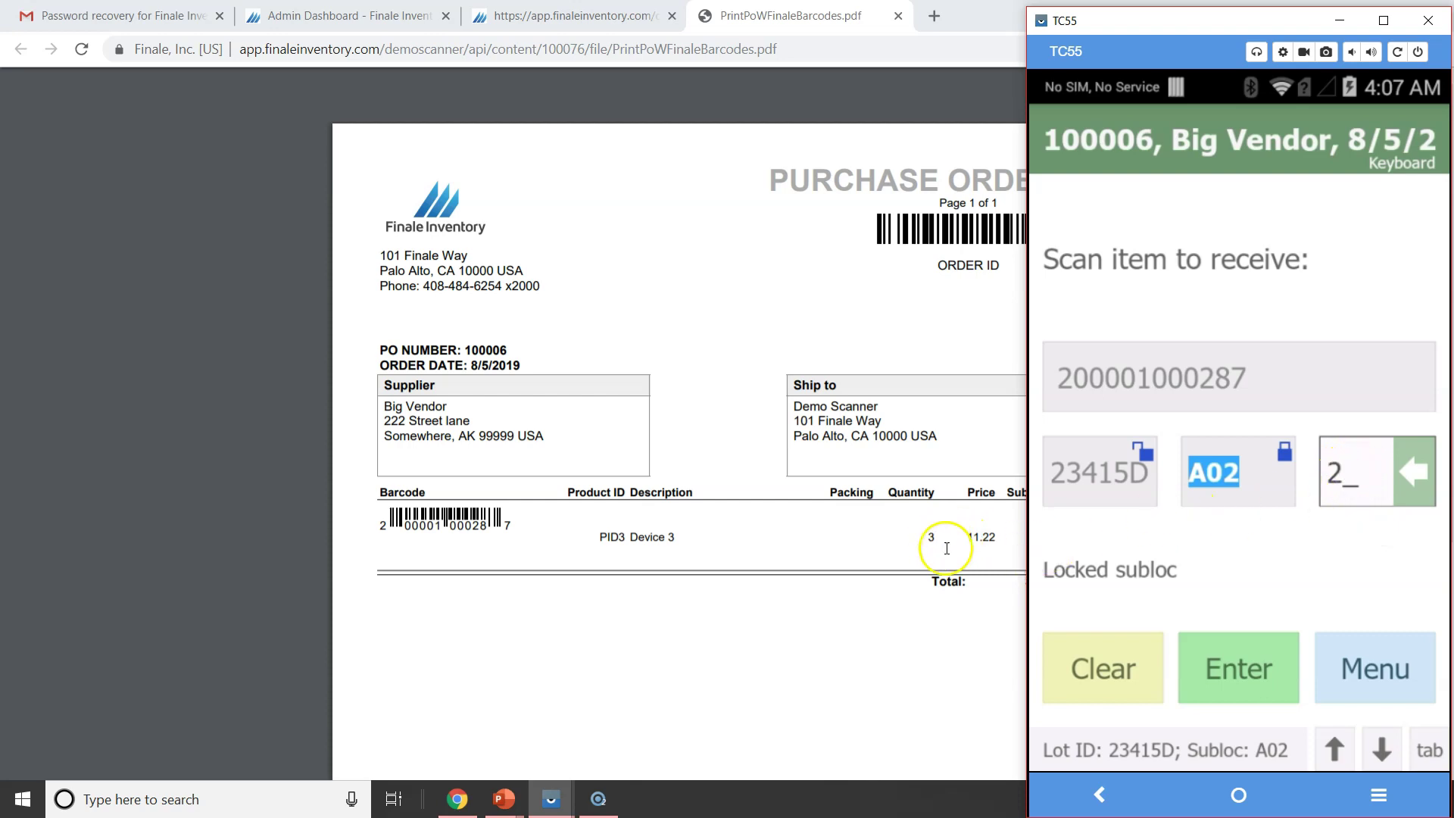
left_click(1220, 674)
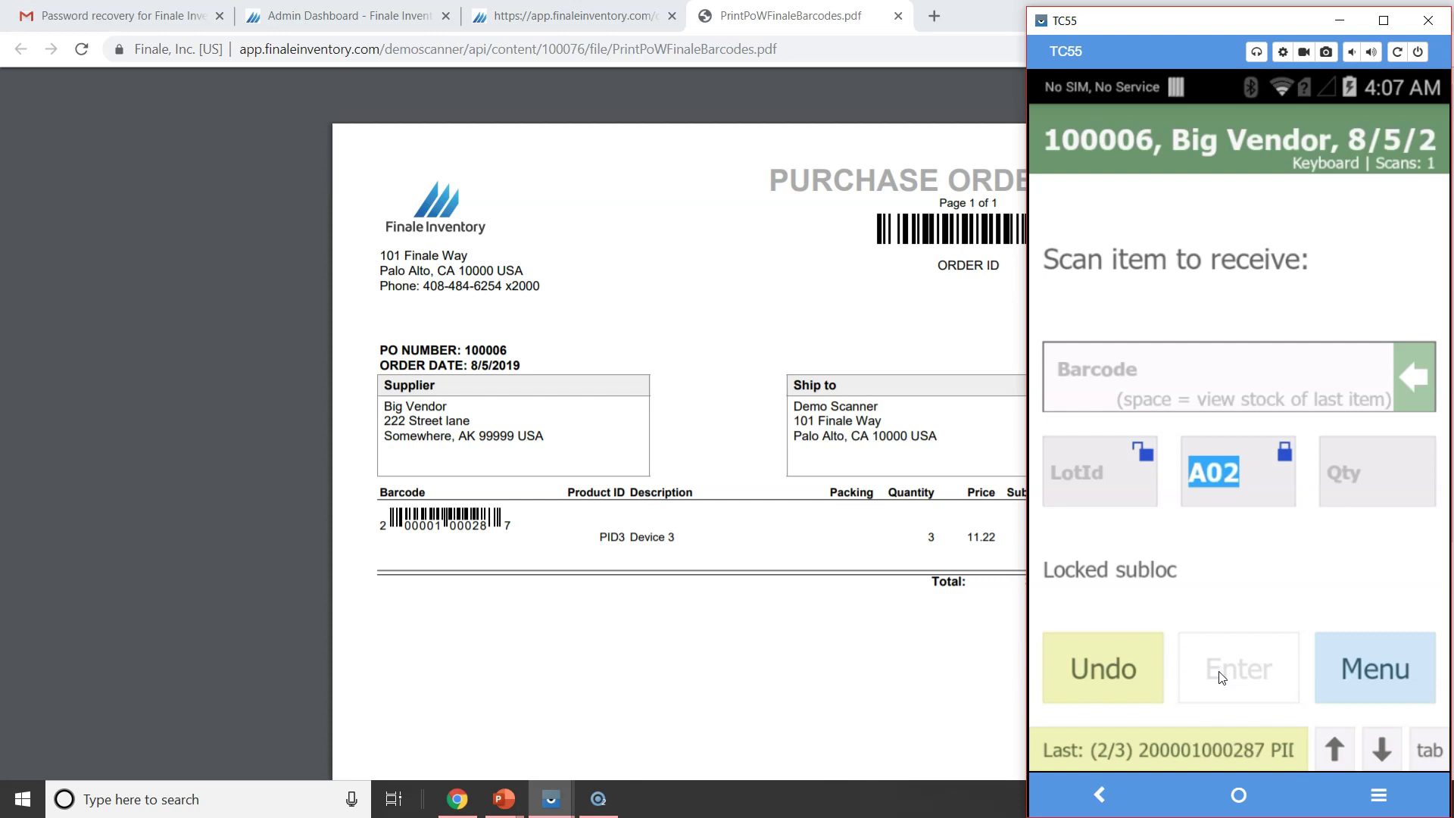
type("200001000287")
left_click(1219, 671)
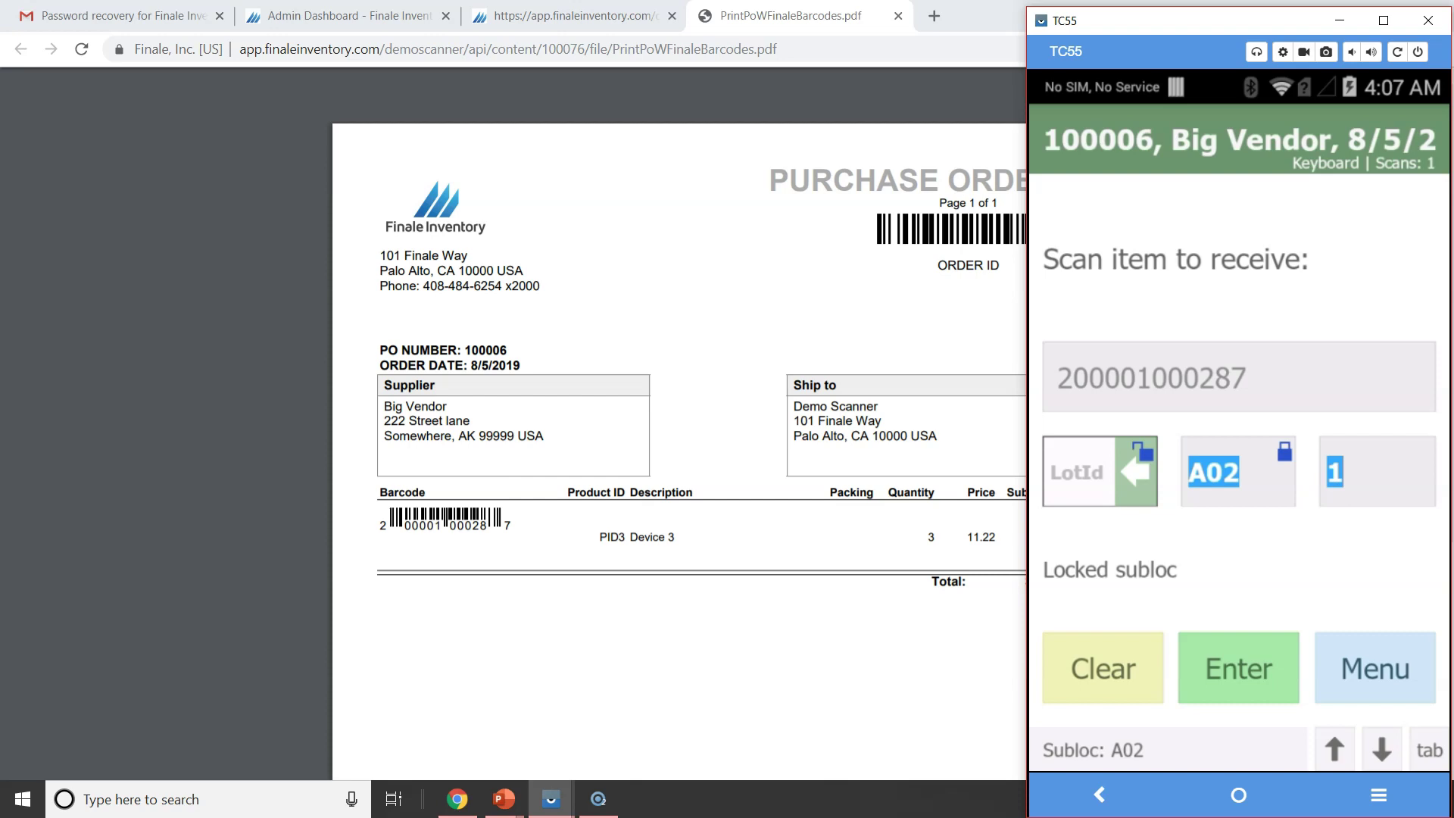
type("8888")
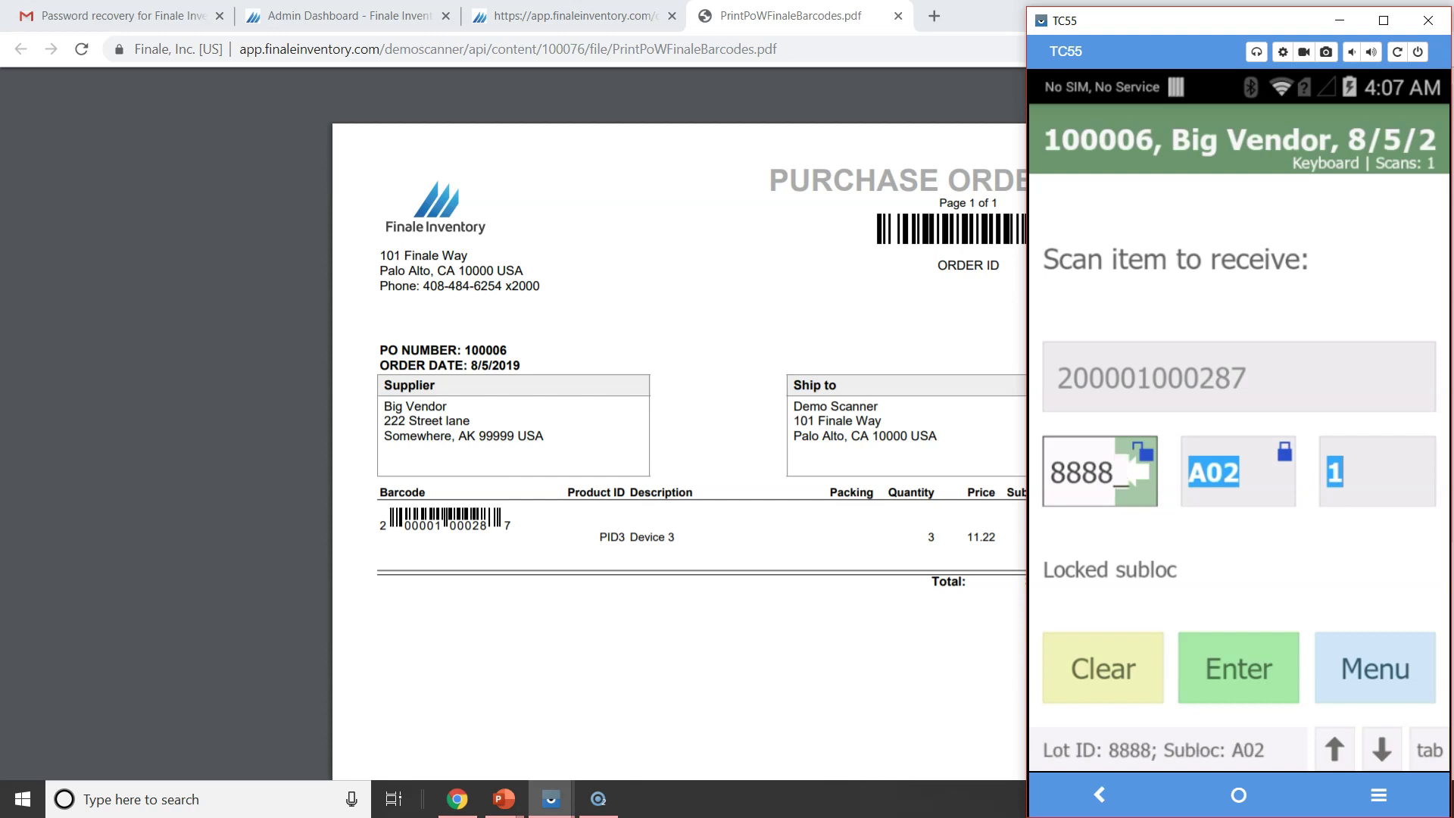
type("AAA")
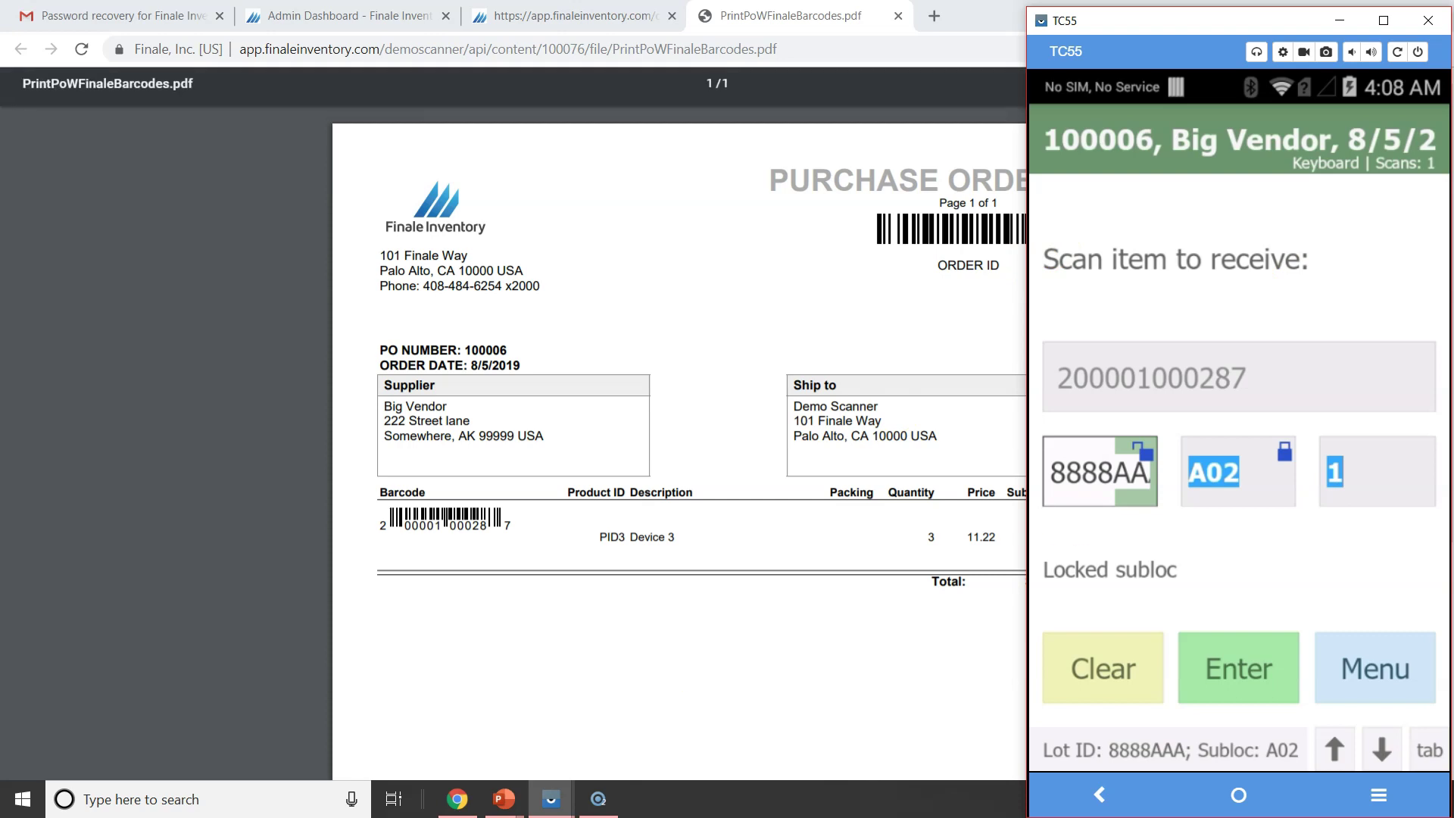
key("Return")
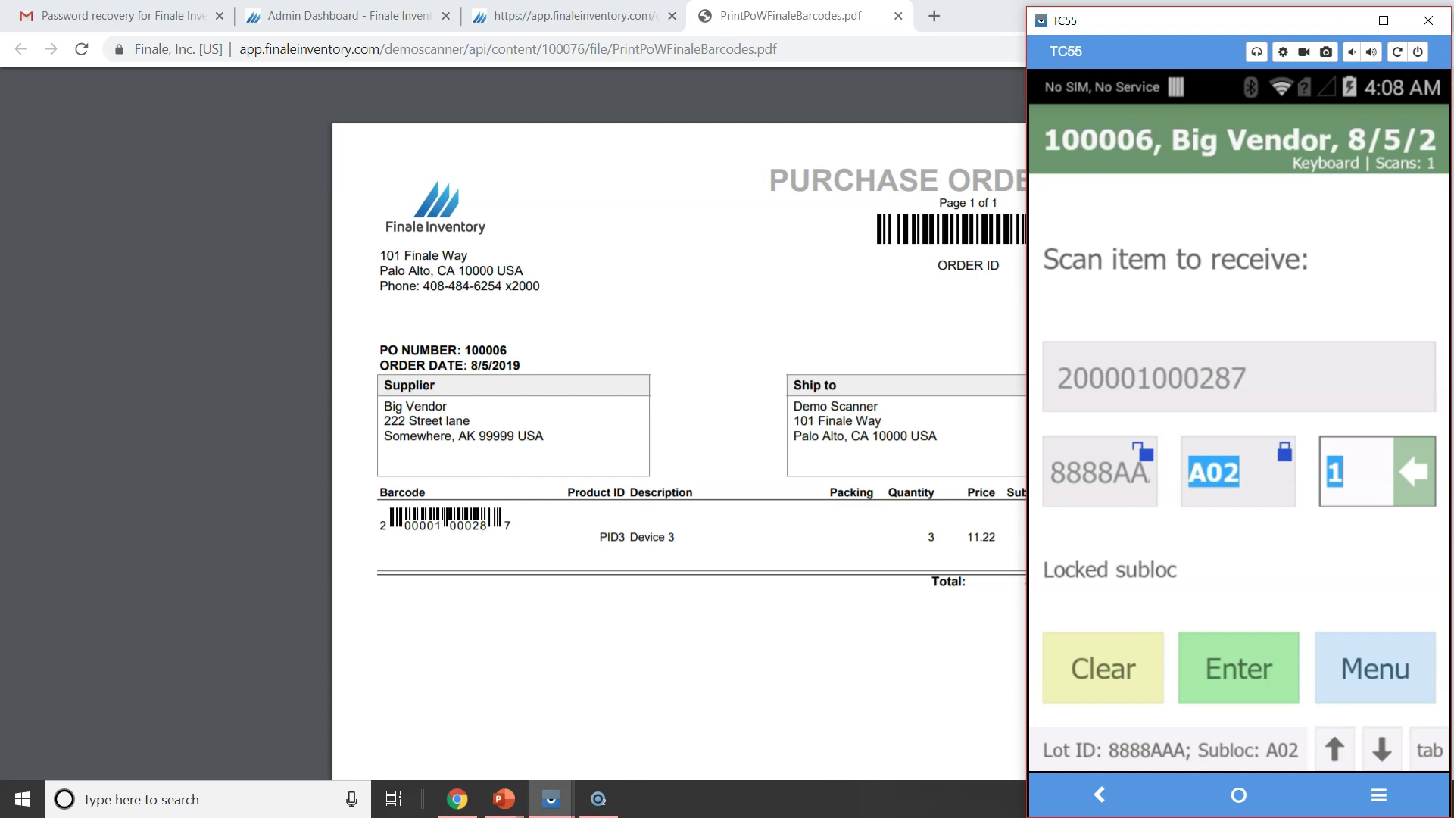
key("Return")
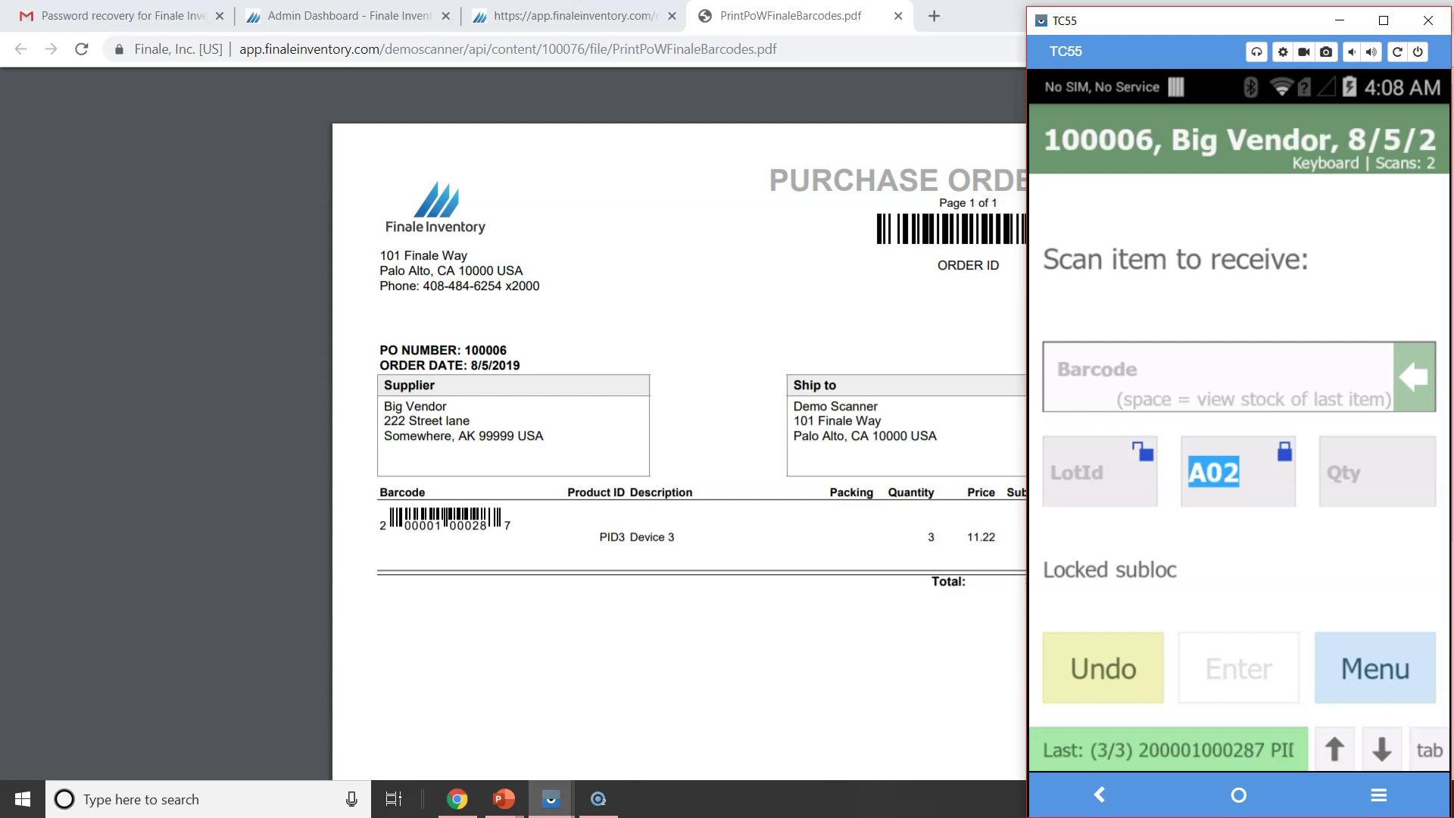
Step: Review the received items, then exit receiving for order 100006 to the main menu
key("Escape")
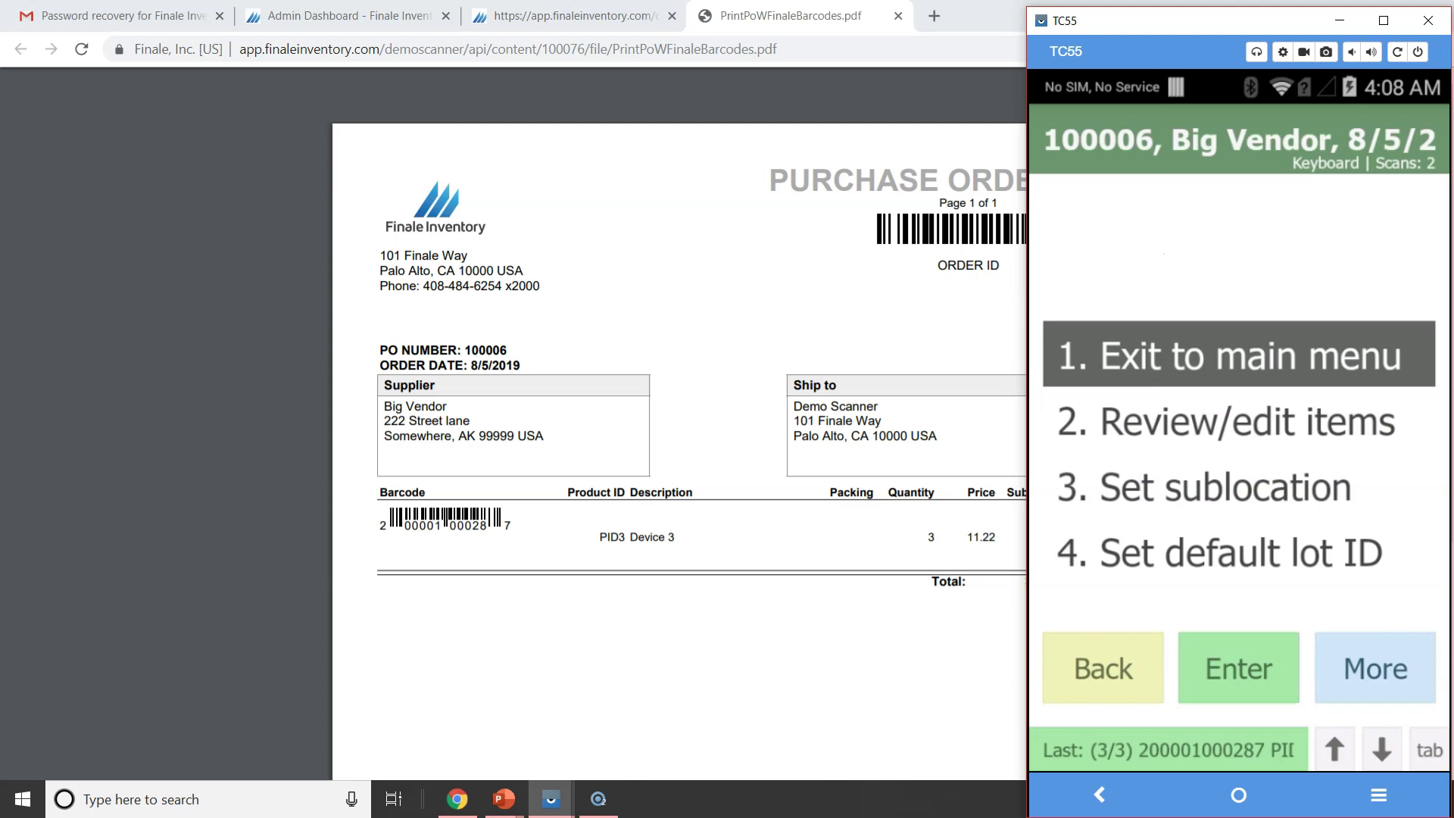
key("2")
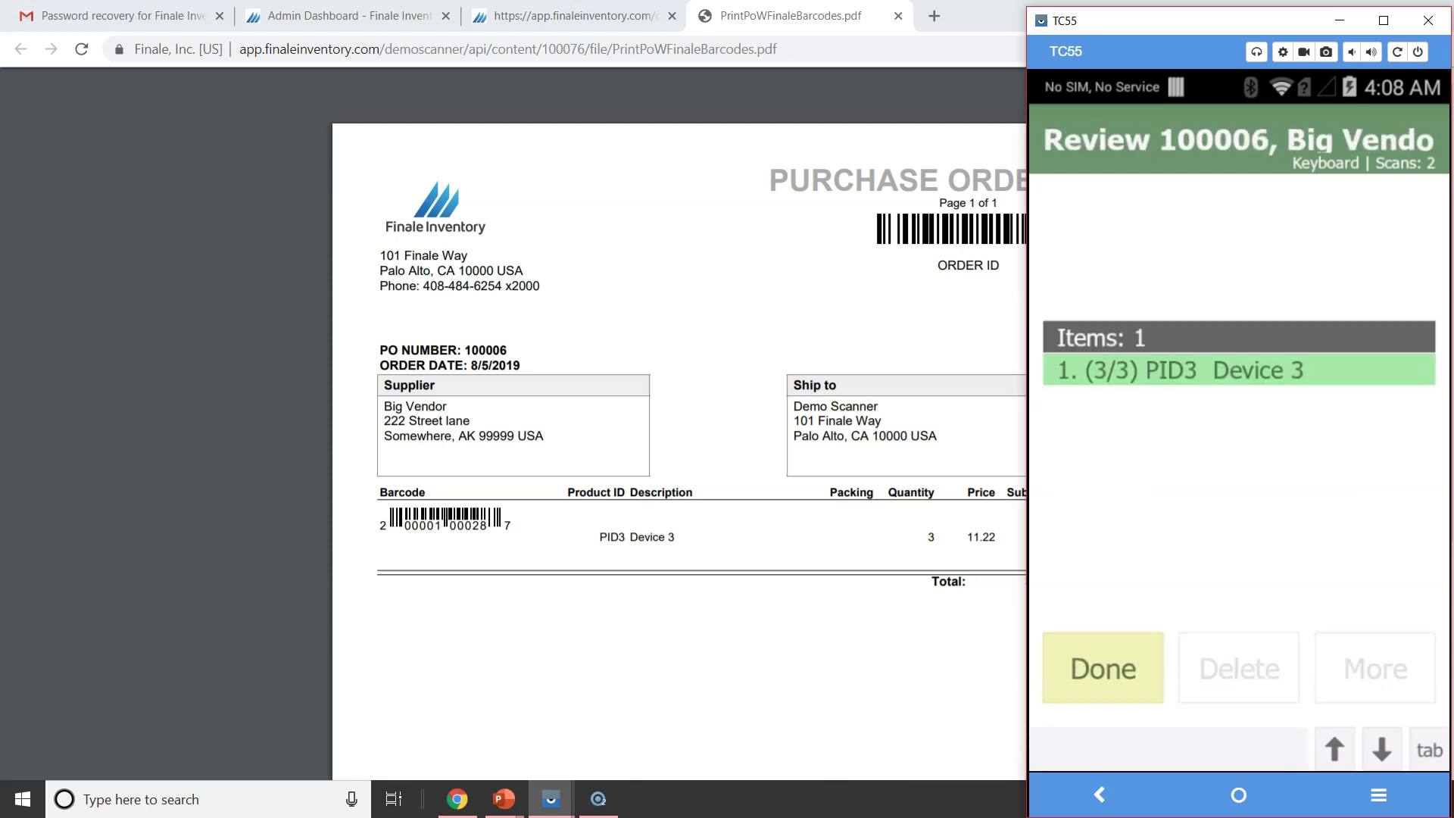
key("Return")
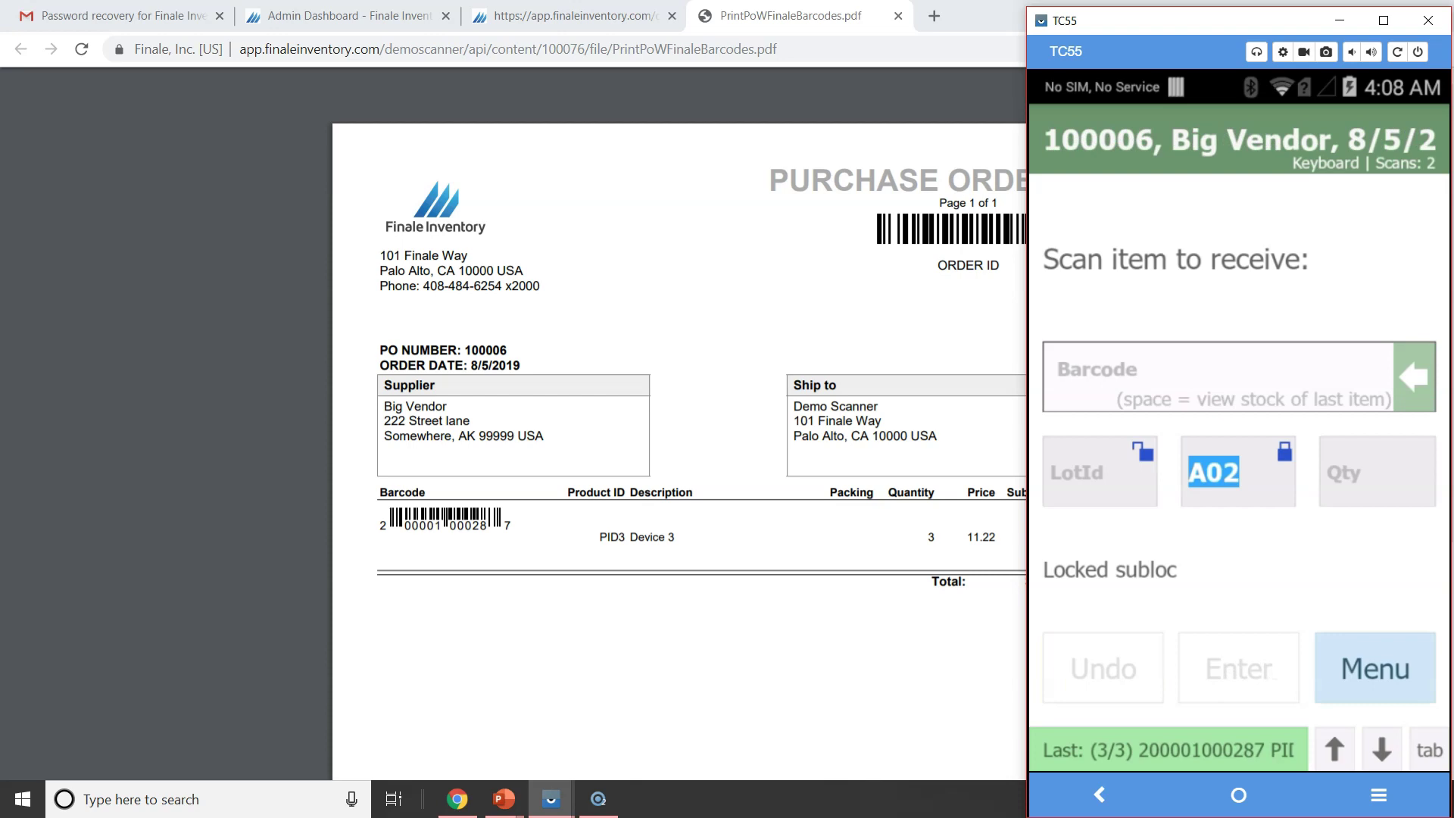
key("Escape")
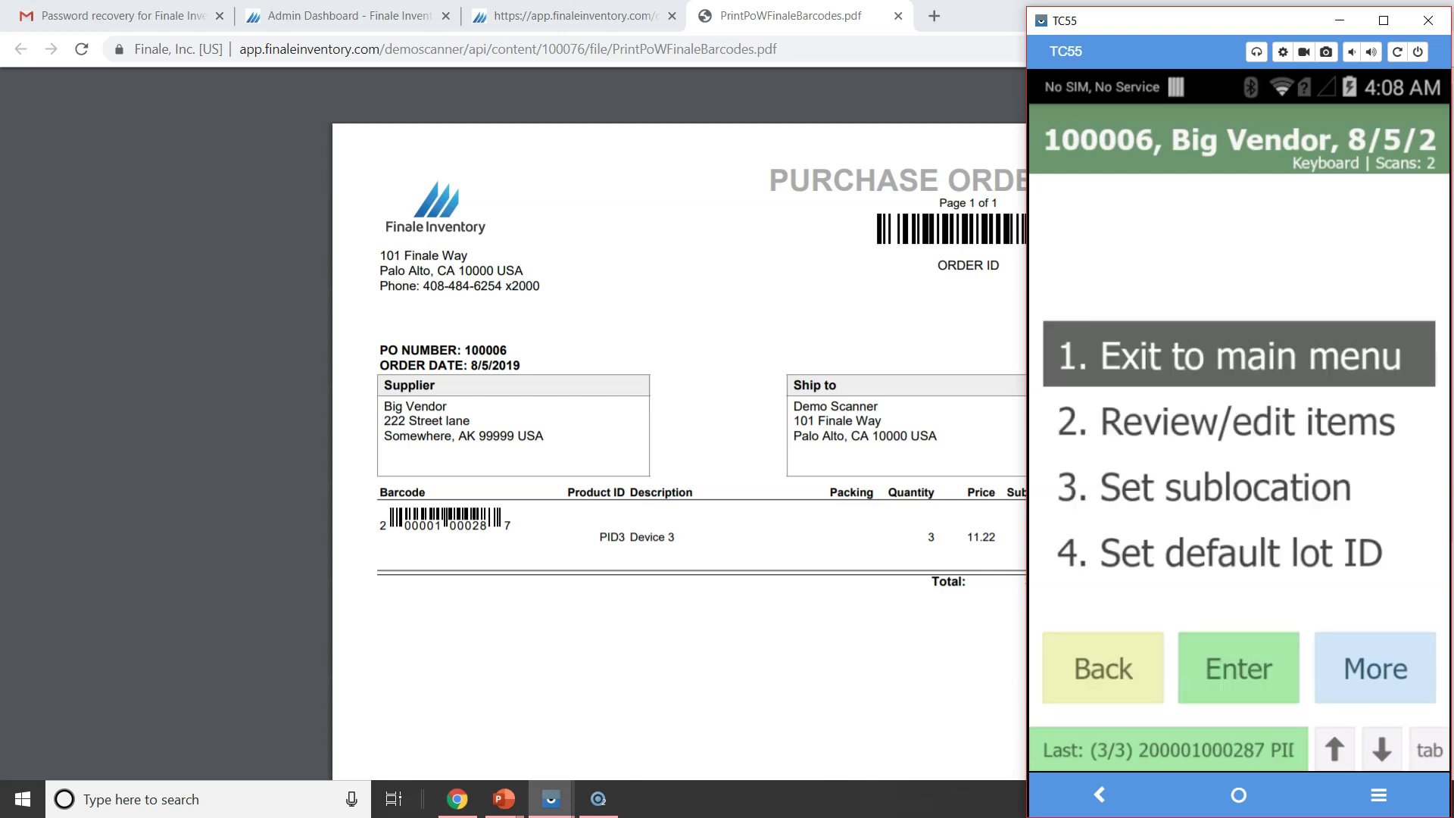
key("Return")
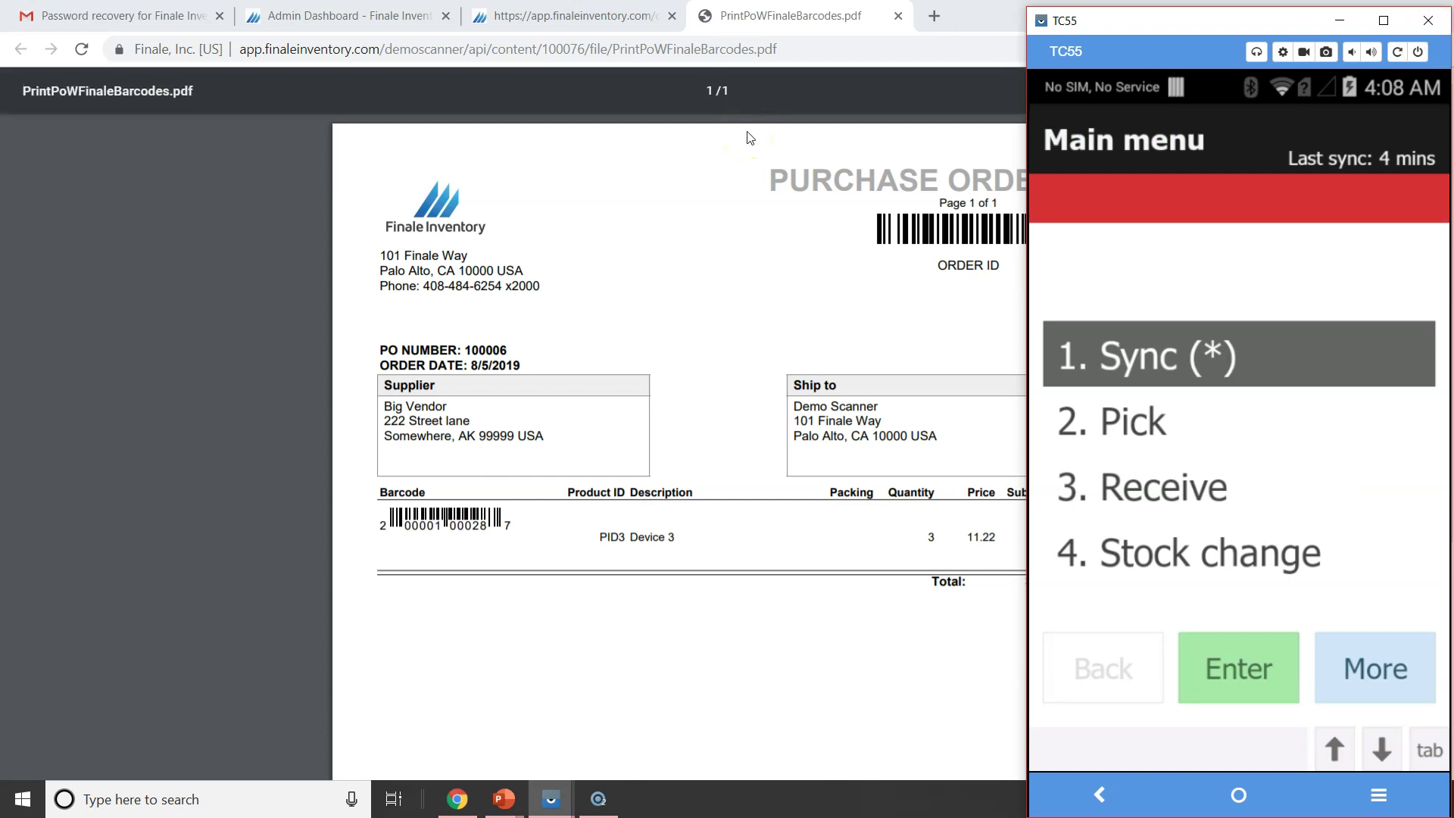
Step: Confirm order 100006 still shows Not received on the order and in the Purchases list
left_click(576, 17)
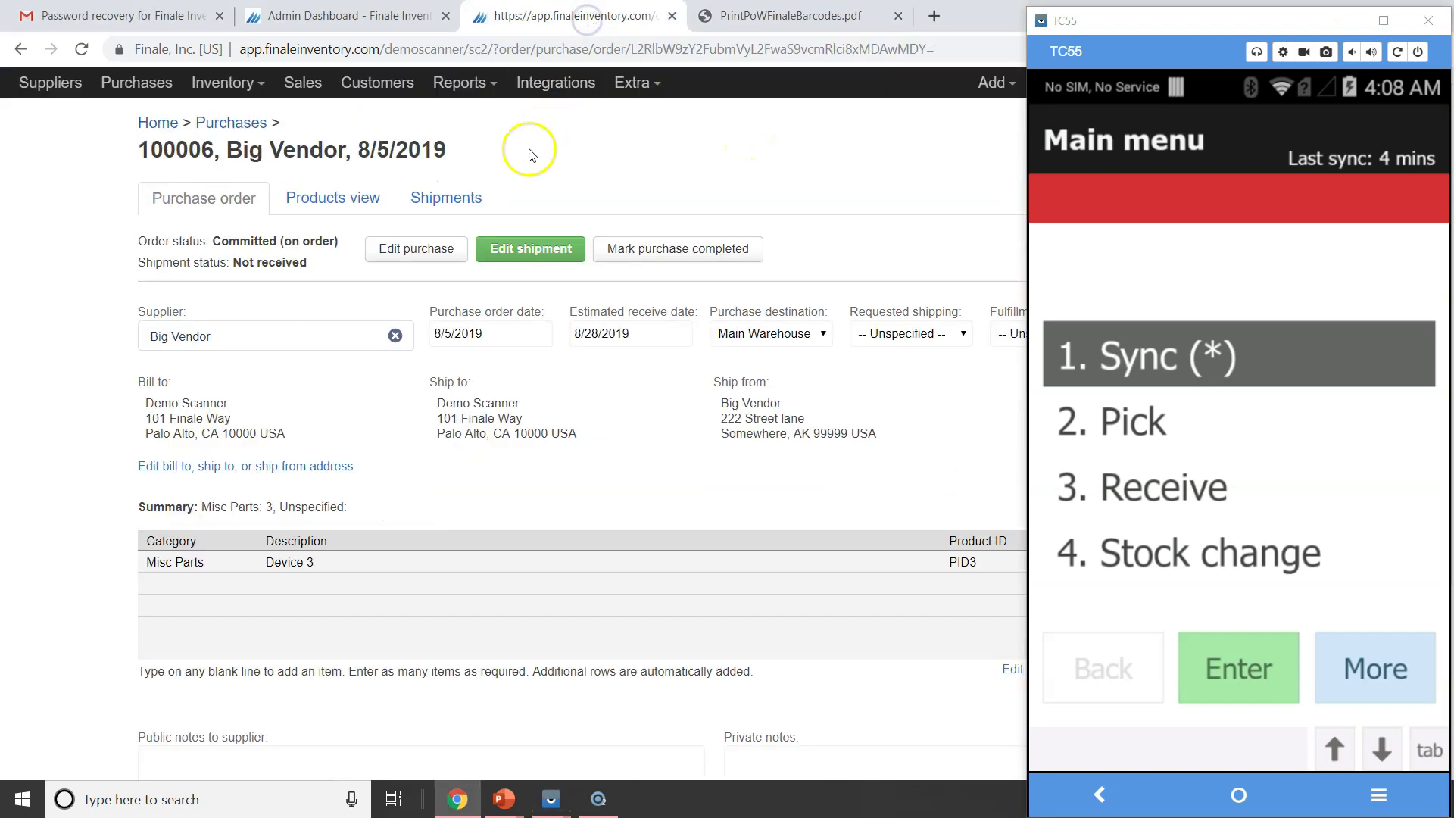
left_click_drag(232, 262, 314, 271)
left_click(231, 124)
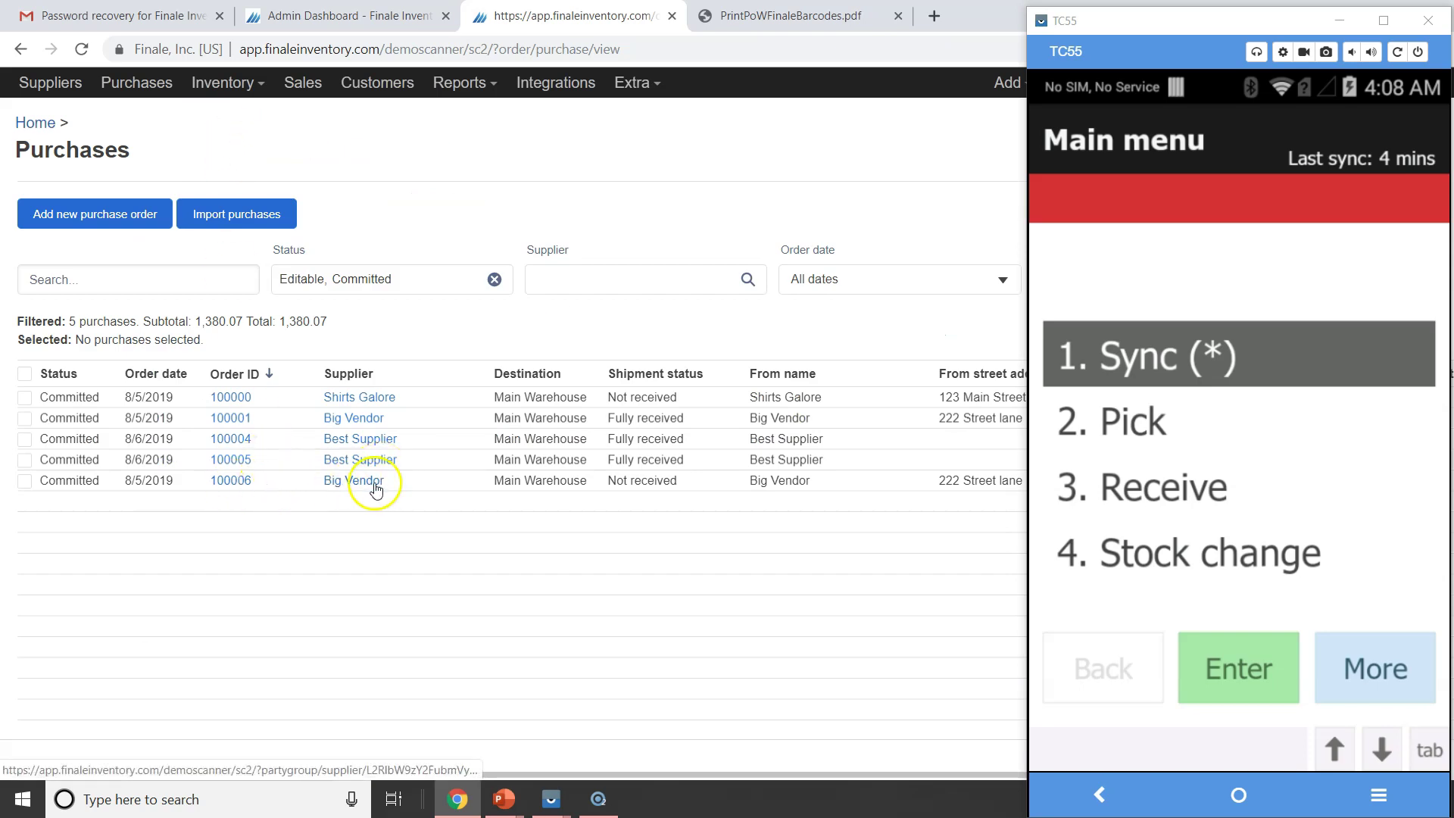
left_click_drag(606, 480, 685, 472)
Step: Sync the scanner's pending receipt over Wi-Fi and acknowledge the successful sync
left_click(1248, 669)
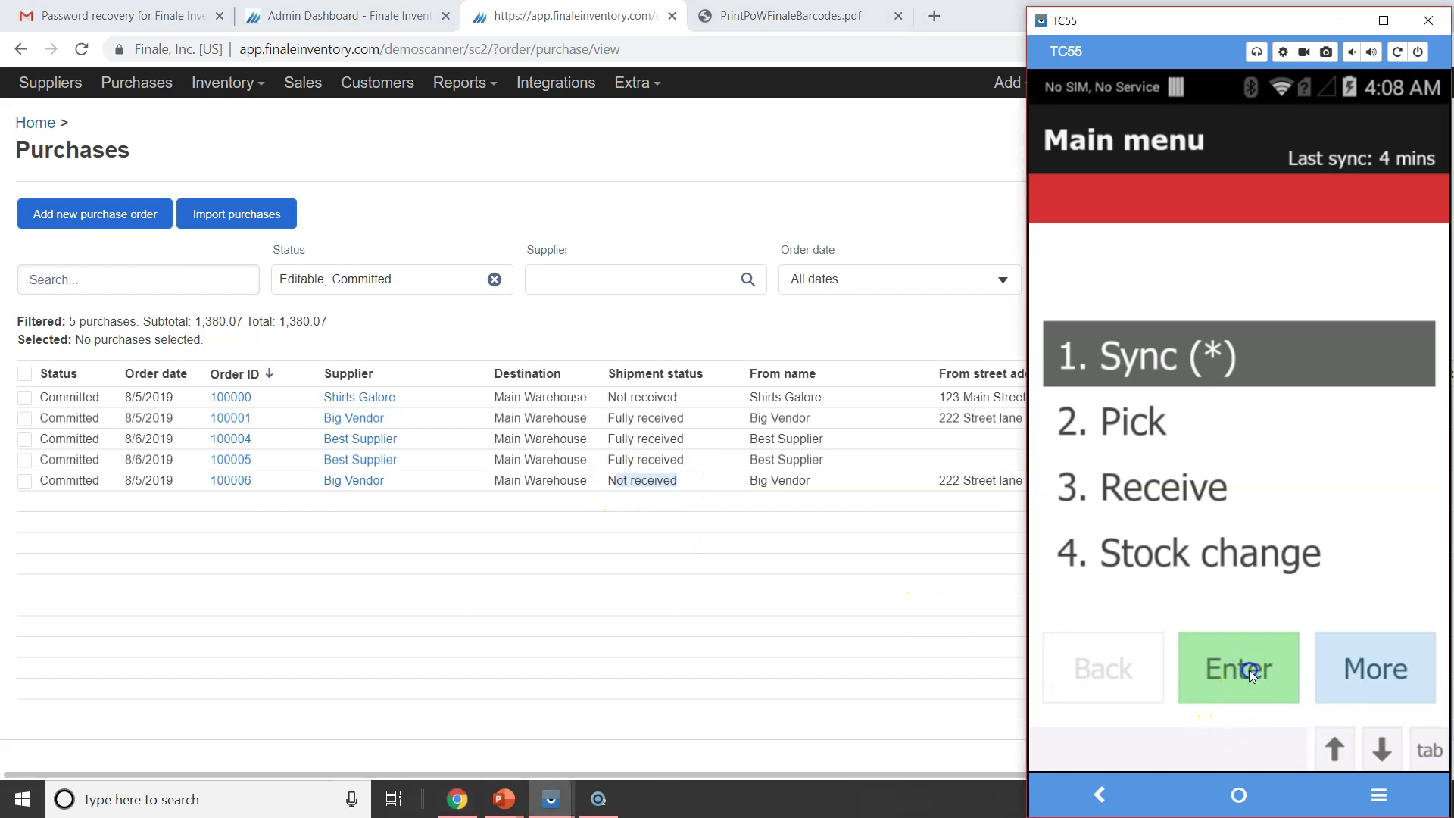
left_click(1251, 670)
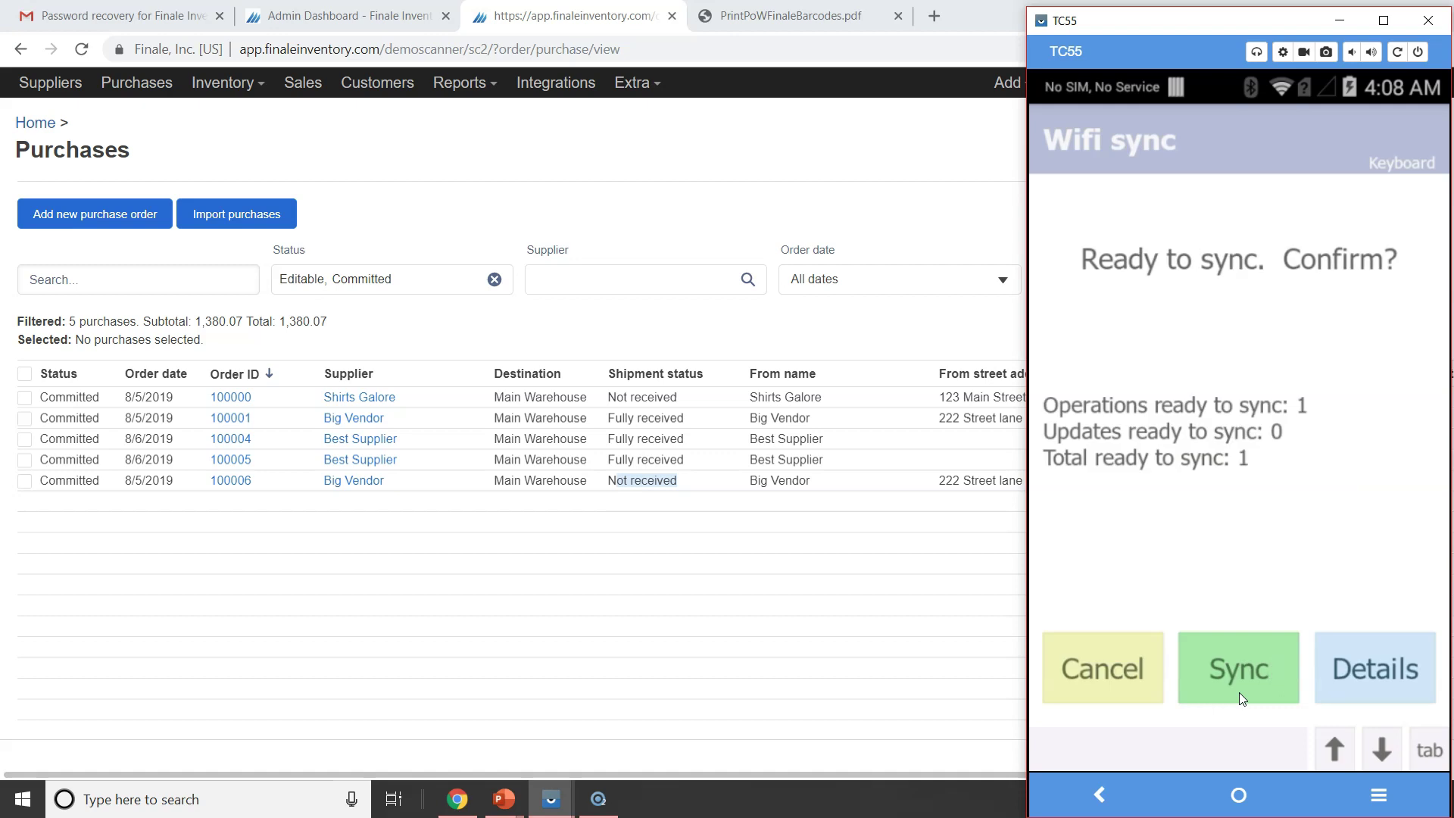
left_click(1239, 692)
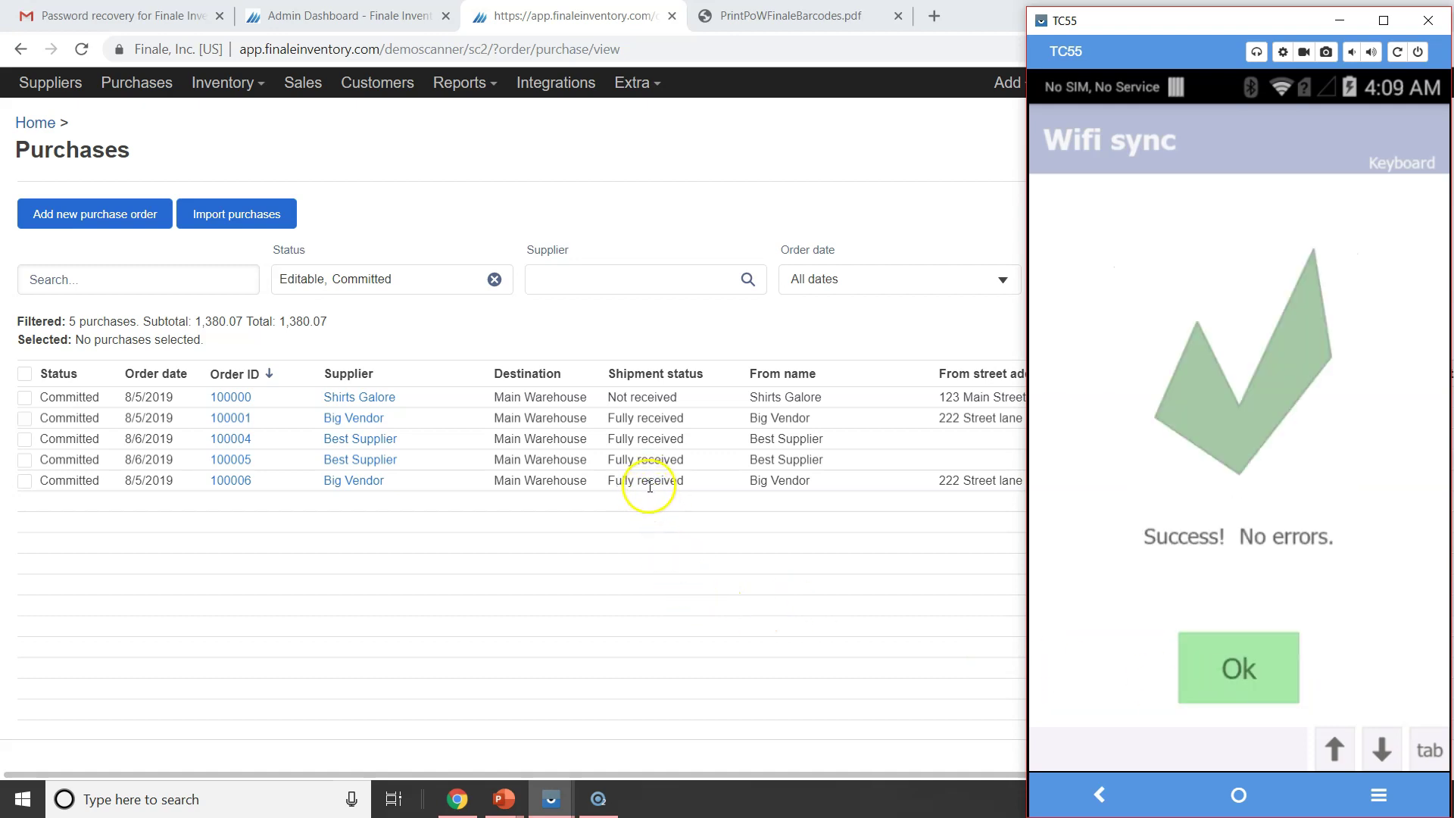
left_click(1279, 665)
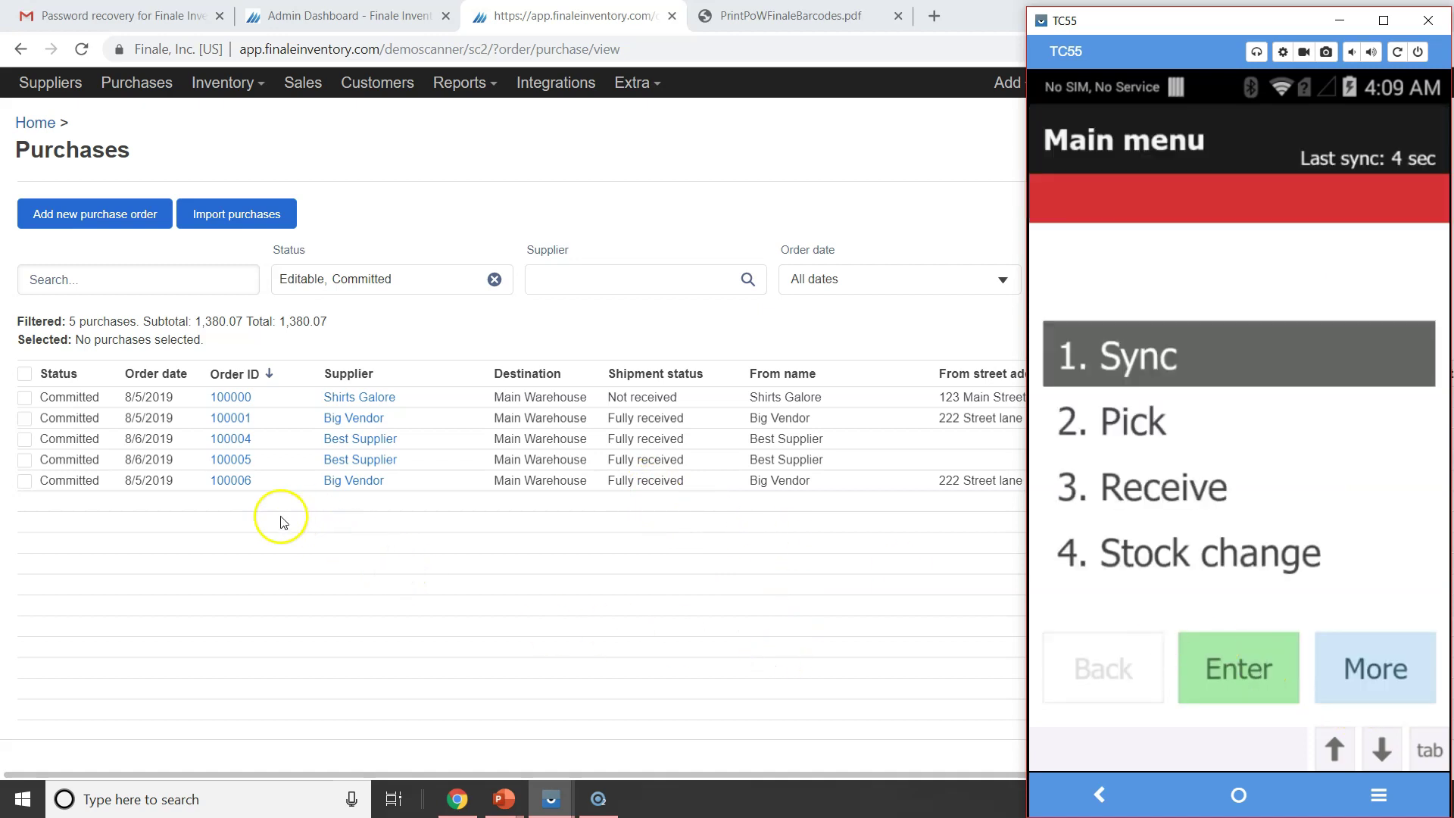
Step: Check order 100006's Shipment #2, received 8/21/2019 into A02, then open Application settings
left_click(235, 485)
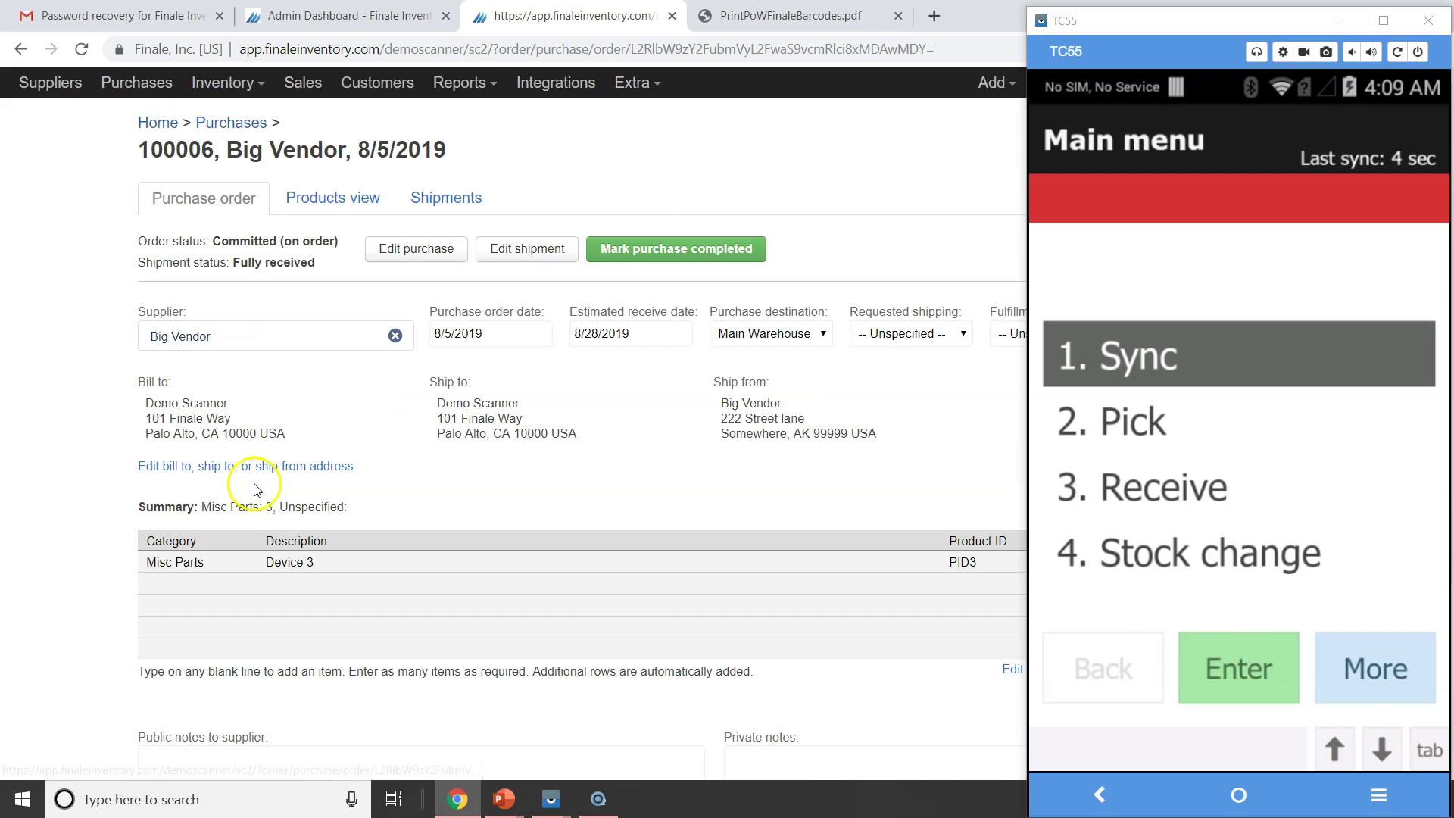
left_click(1340, 20)
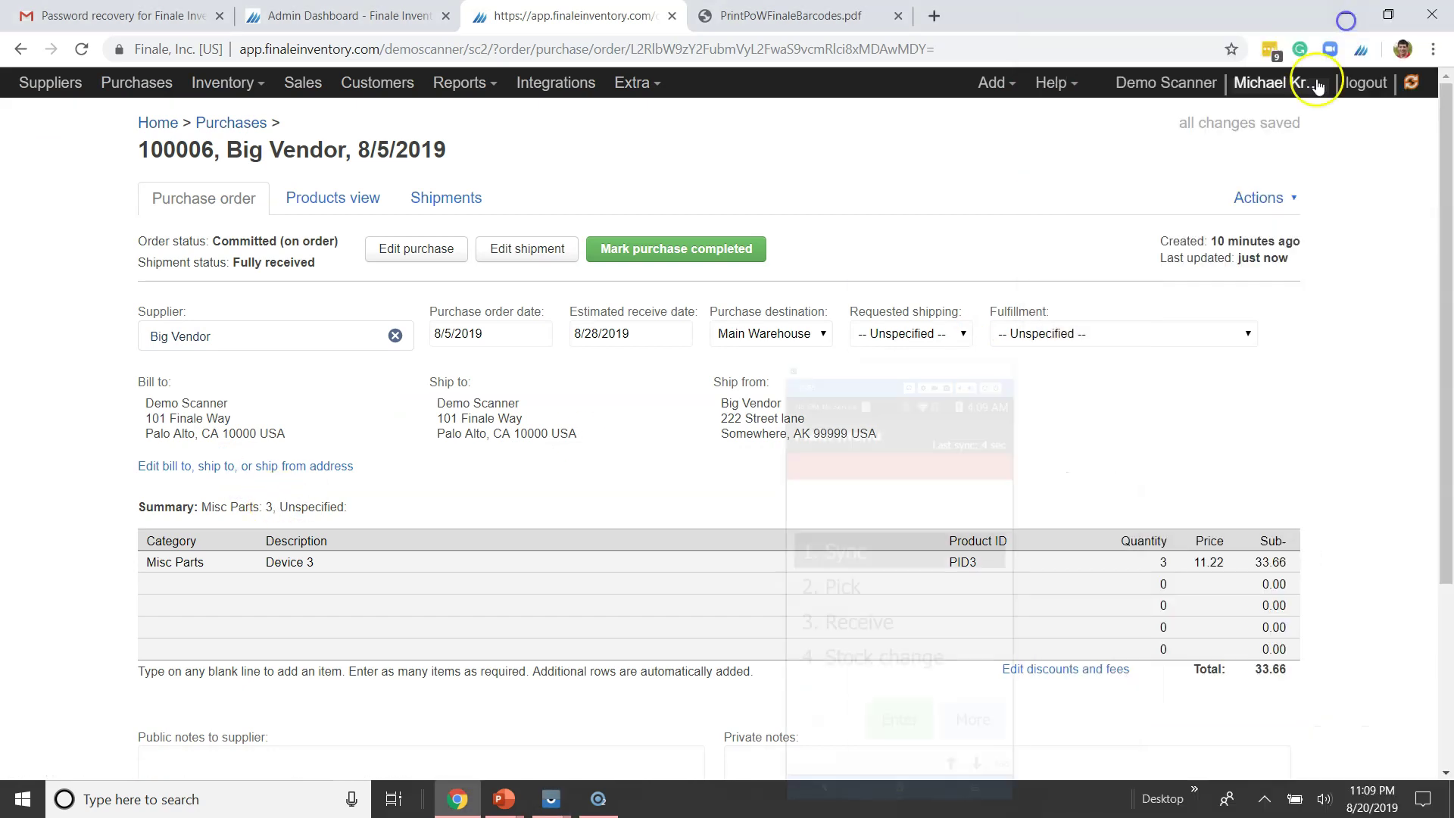
left_click(449, 206)
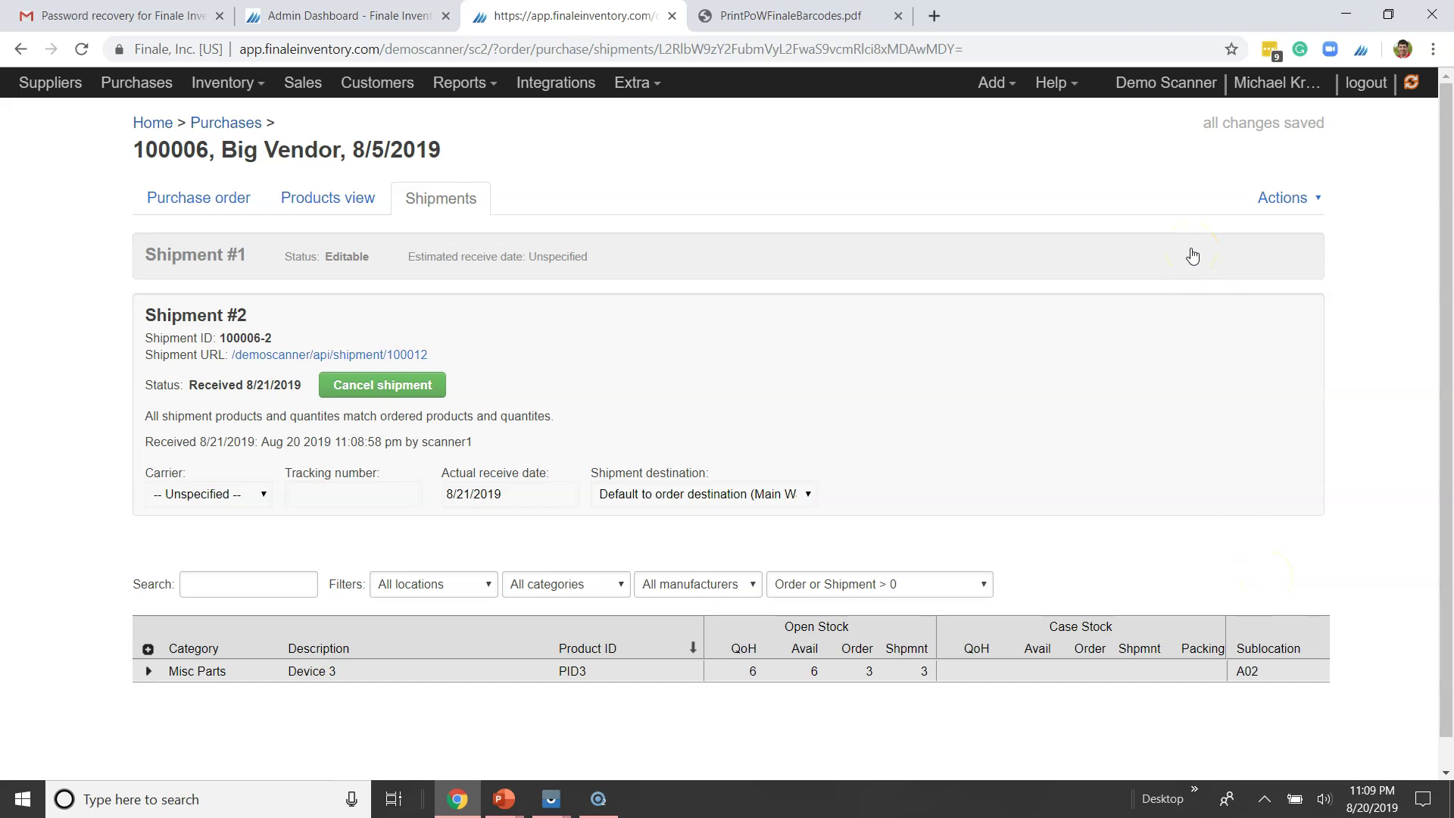
left_click(1187, 84)
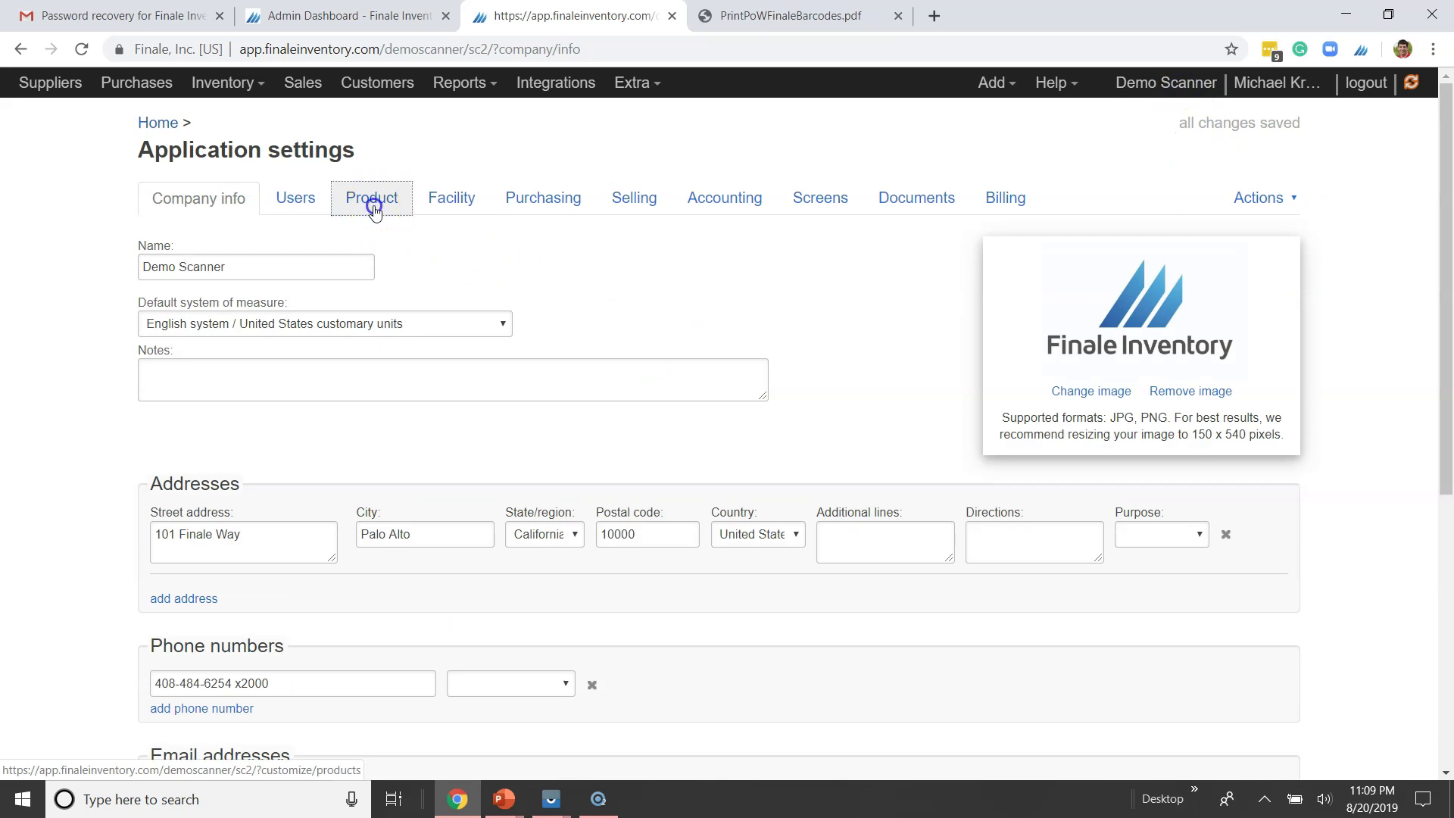
Step: Save the Product settings with 'Use lot identifiers' enabled
scroll(318, 363, "down", 4)
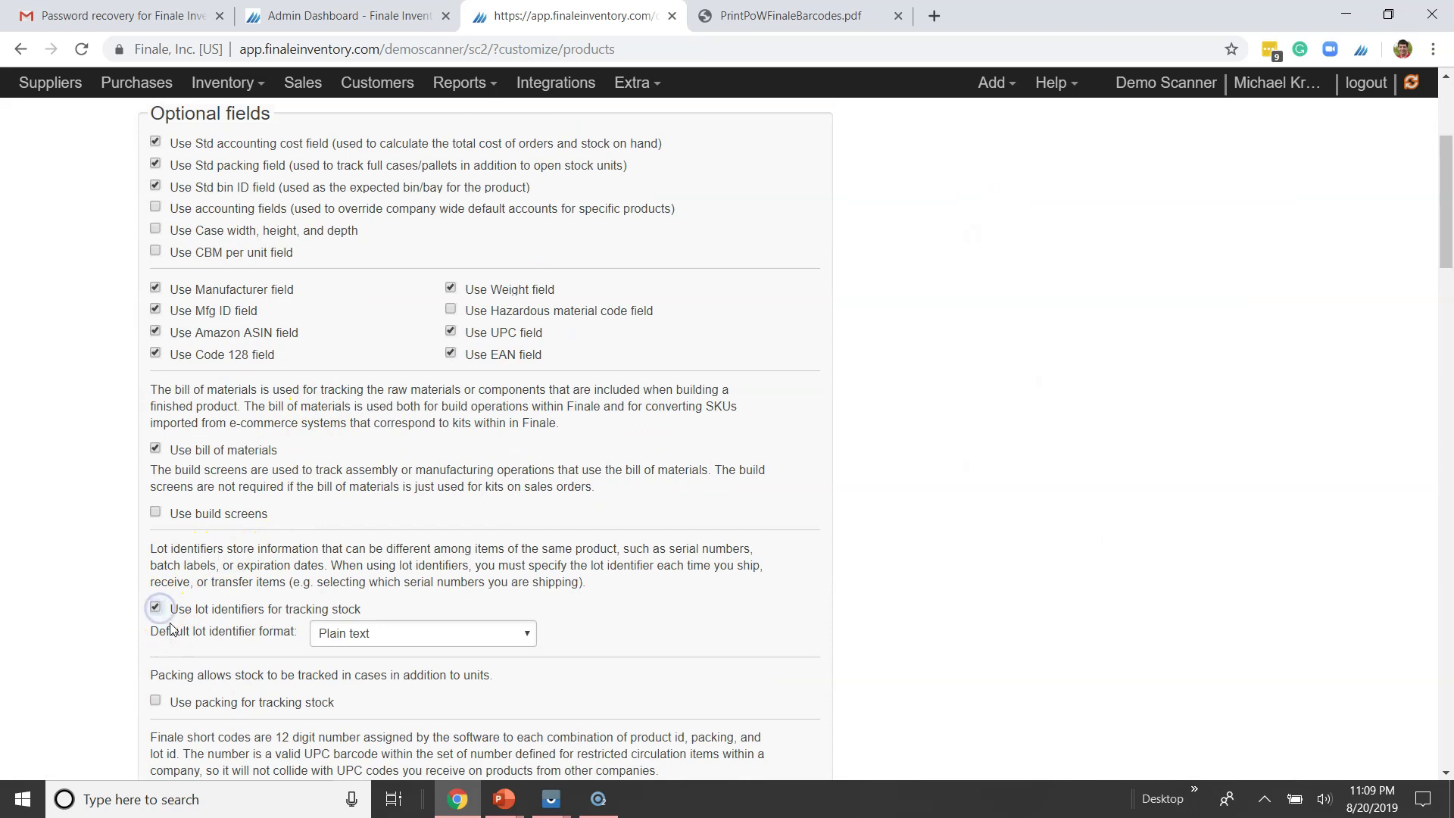
scroll(861, 384, "up", 4)
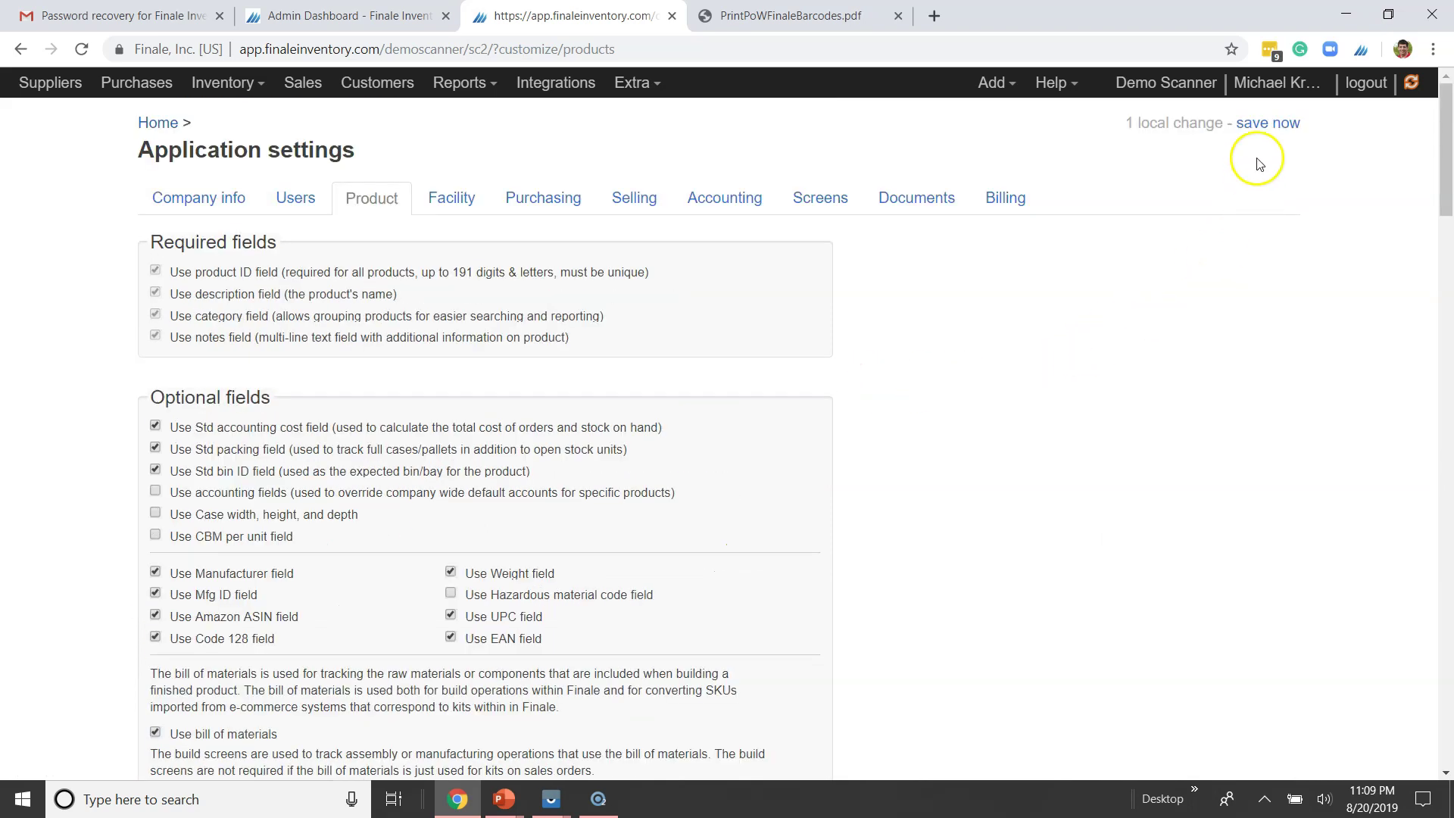
left_click(1254, 123)
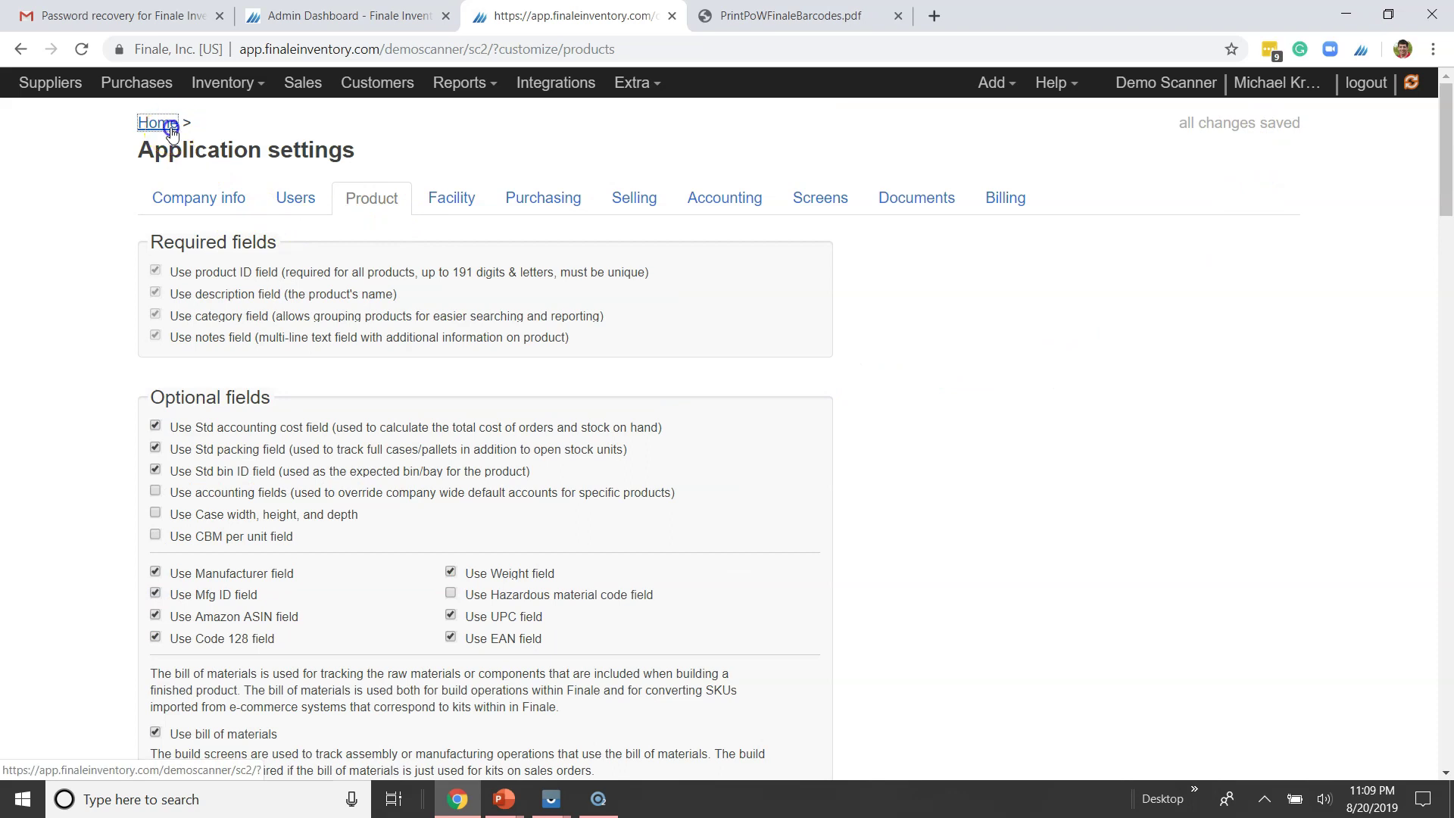
Step: Return home and reopen purchase order 100006 from the Purchases list
left_click(171, 131)
left_click(450, 310)
left_click(240, 481)
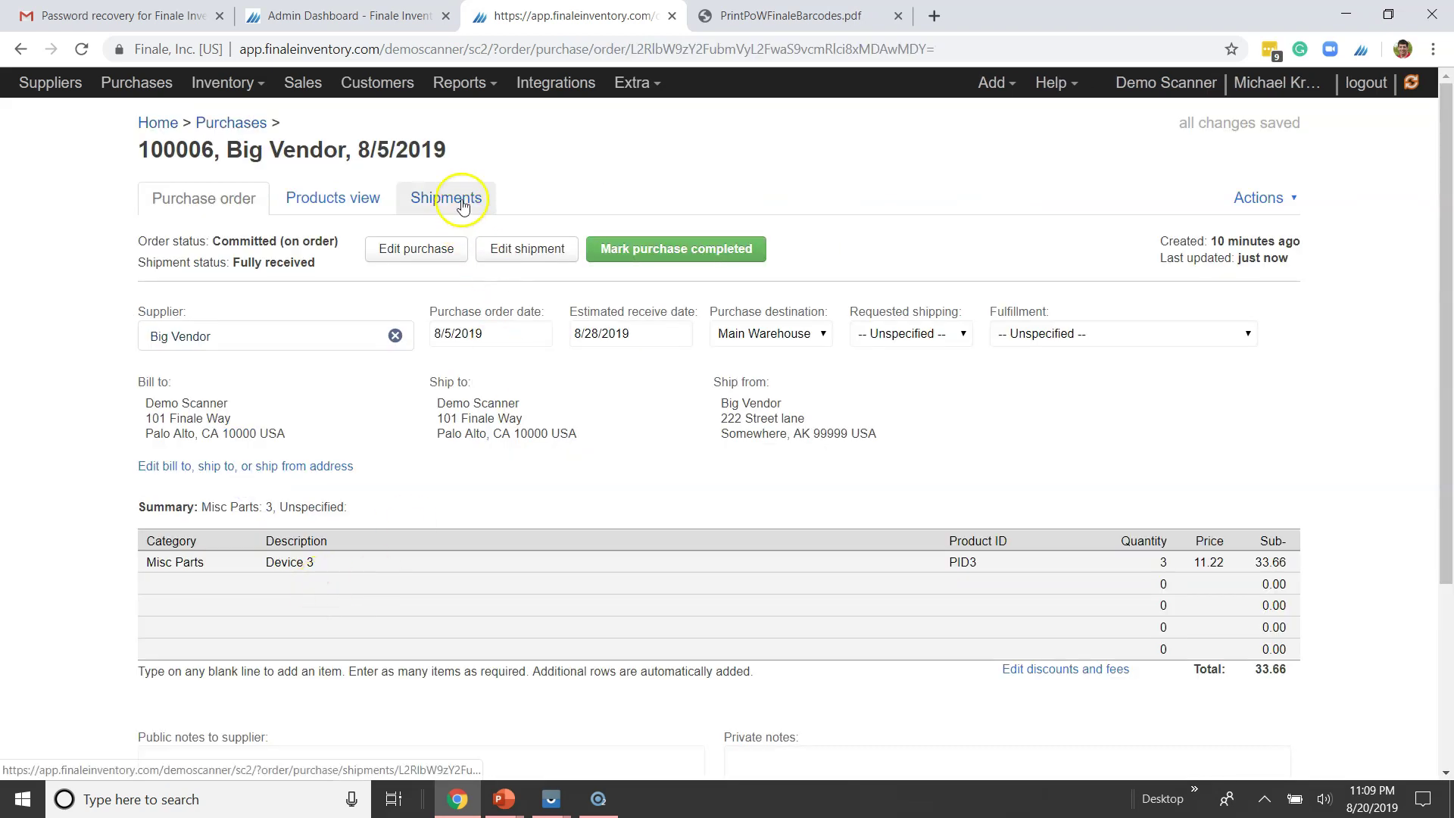
Step: Expand Device 3 in the shipment to see lots 8888AAA (1) and 23415D (2) in A02
left_click(463, 198)
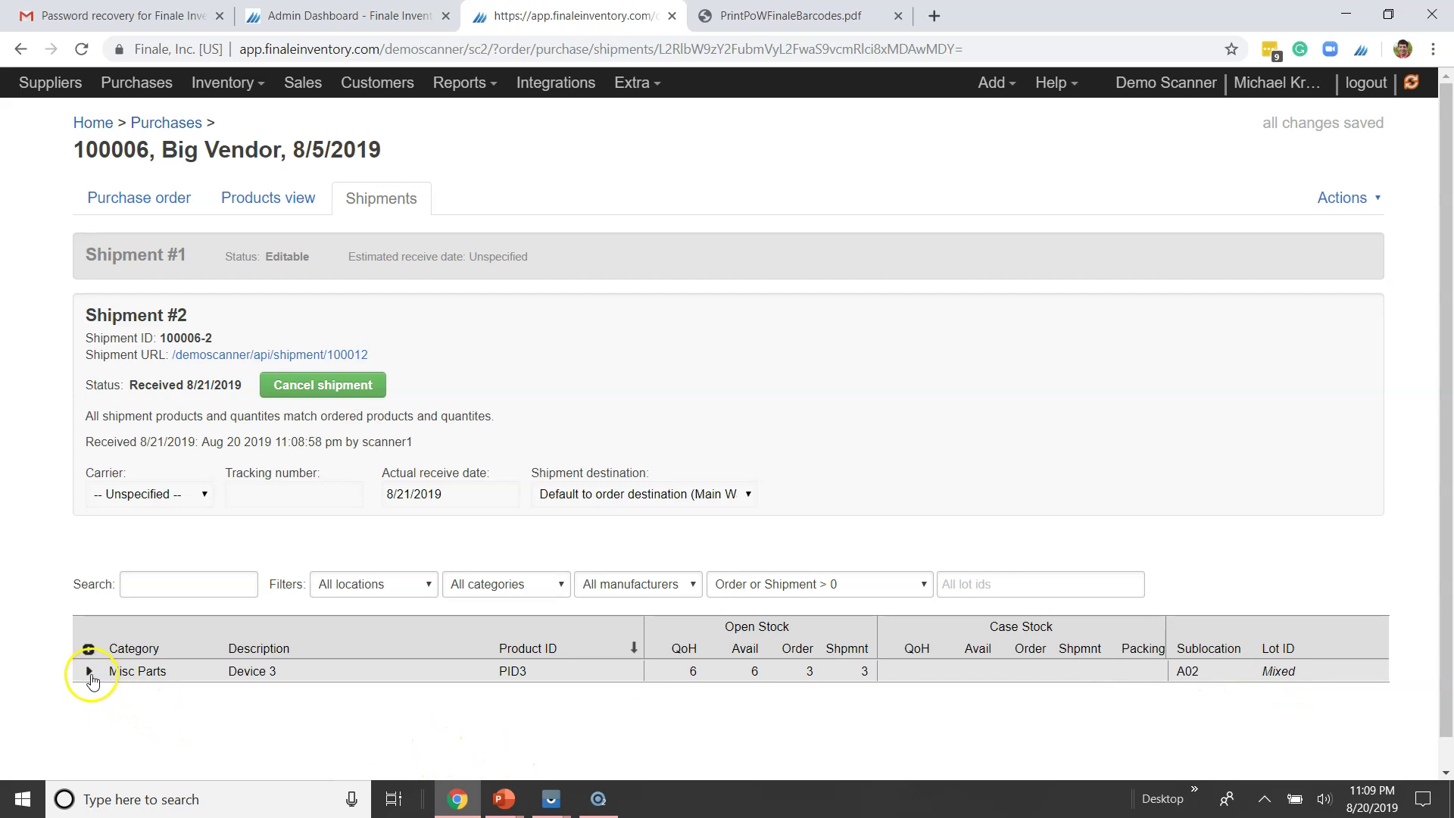
left_click(91, 674)
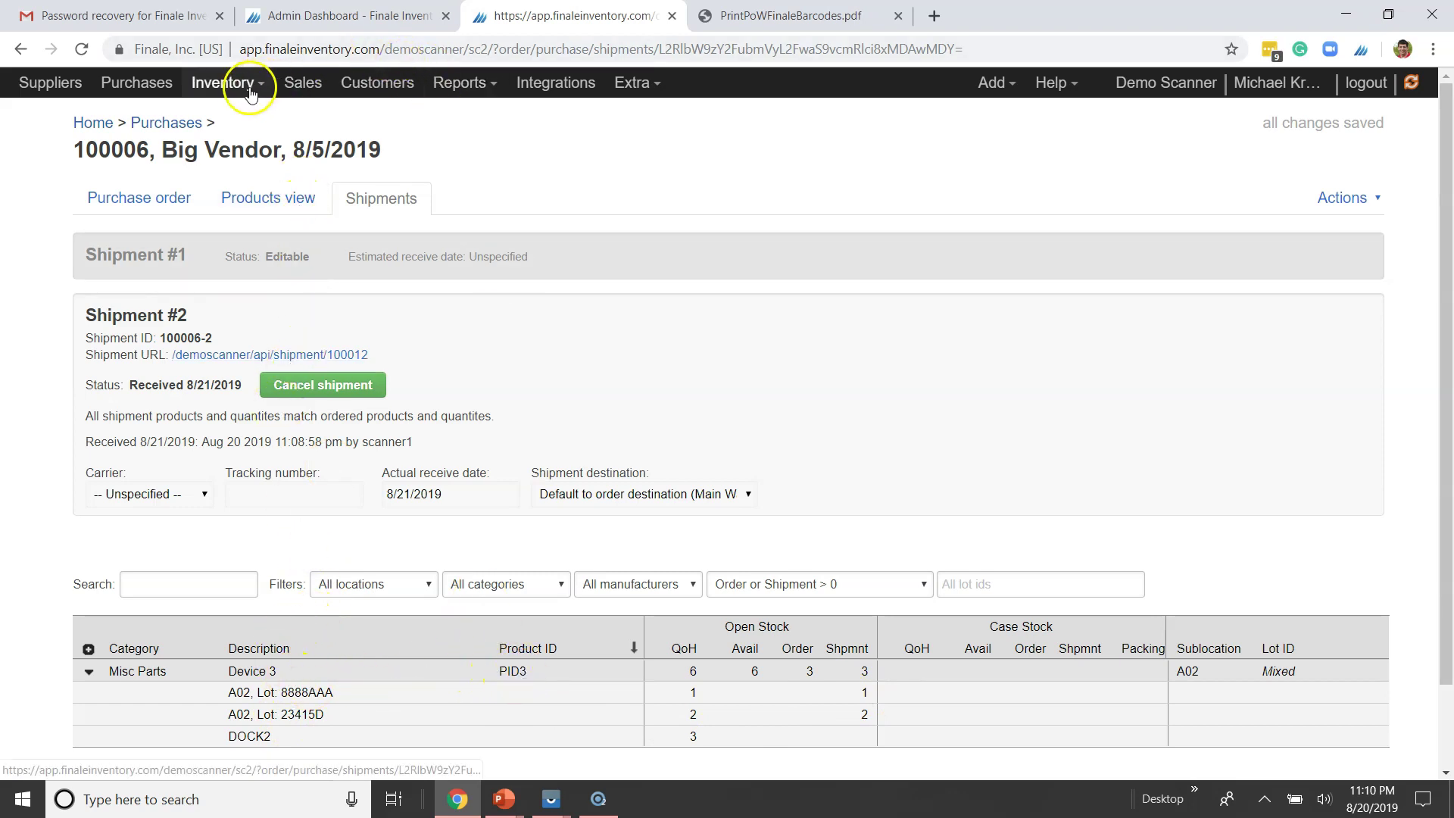
Step: Open the Stock list and expand Device 3: DOCK2 3, A02 lot 23415D 2, lot 8888AAA 1
left_click(228, 82)
left_click(253, 115)
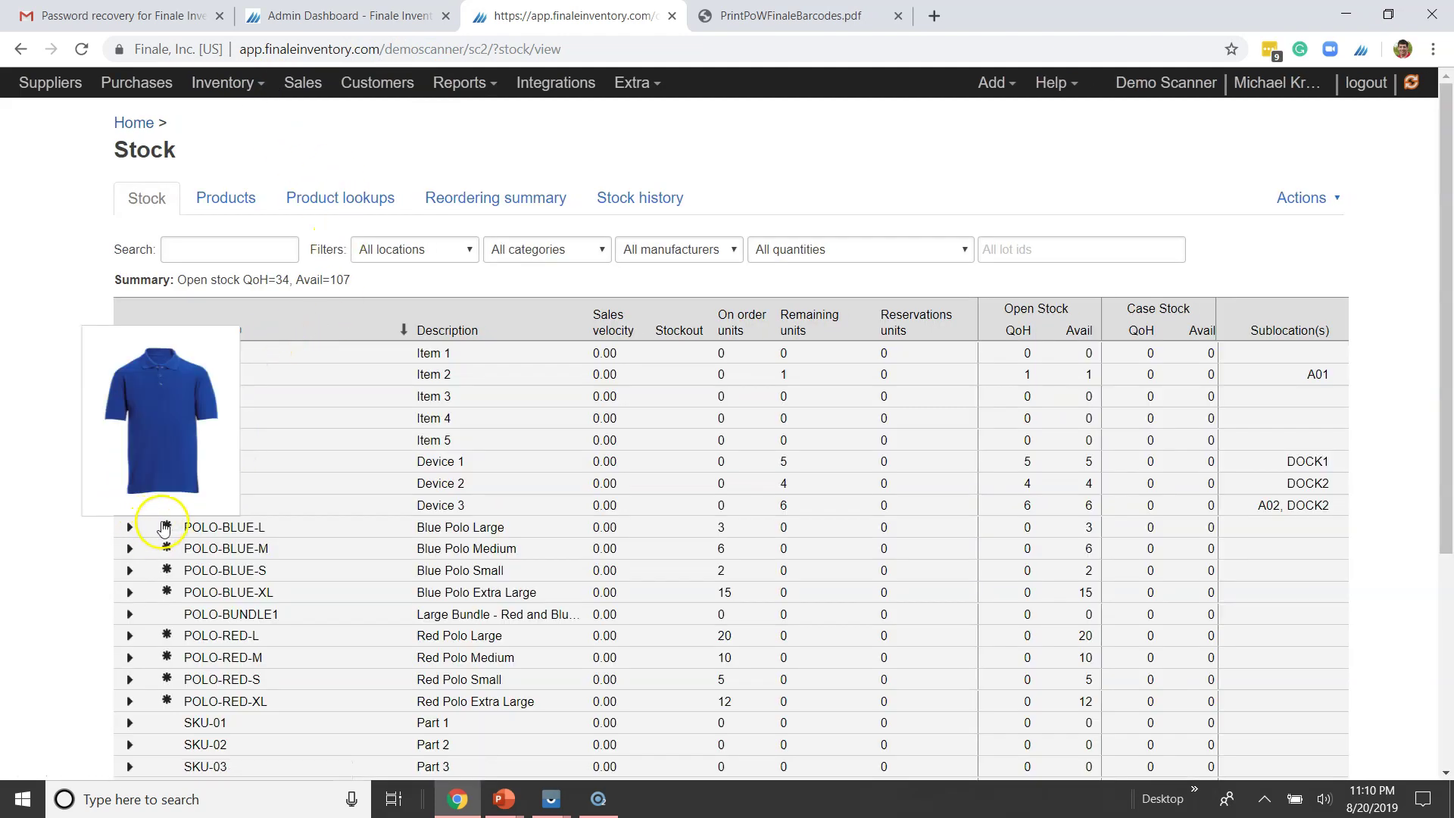
left_click(130, 506)
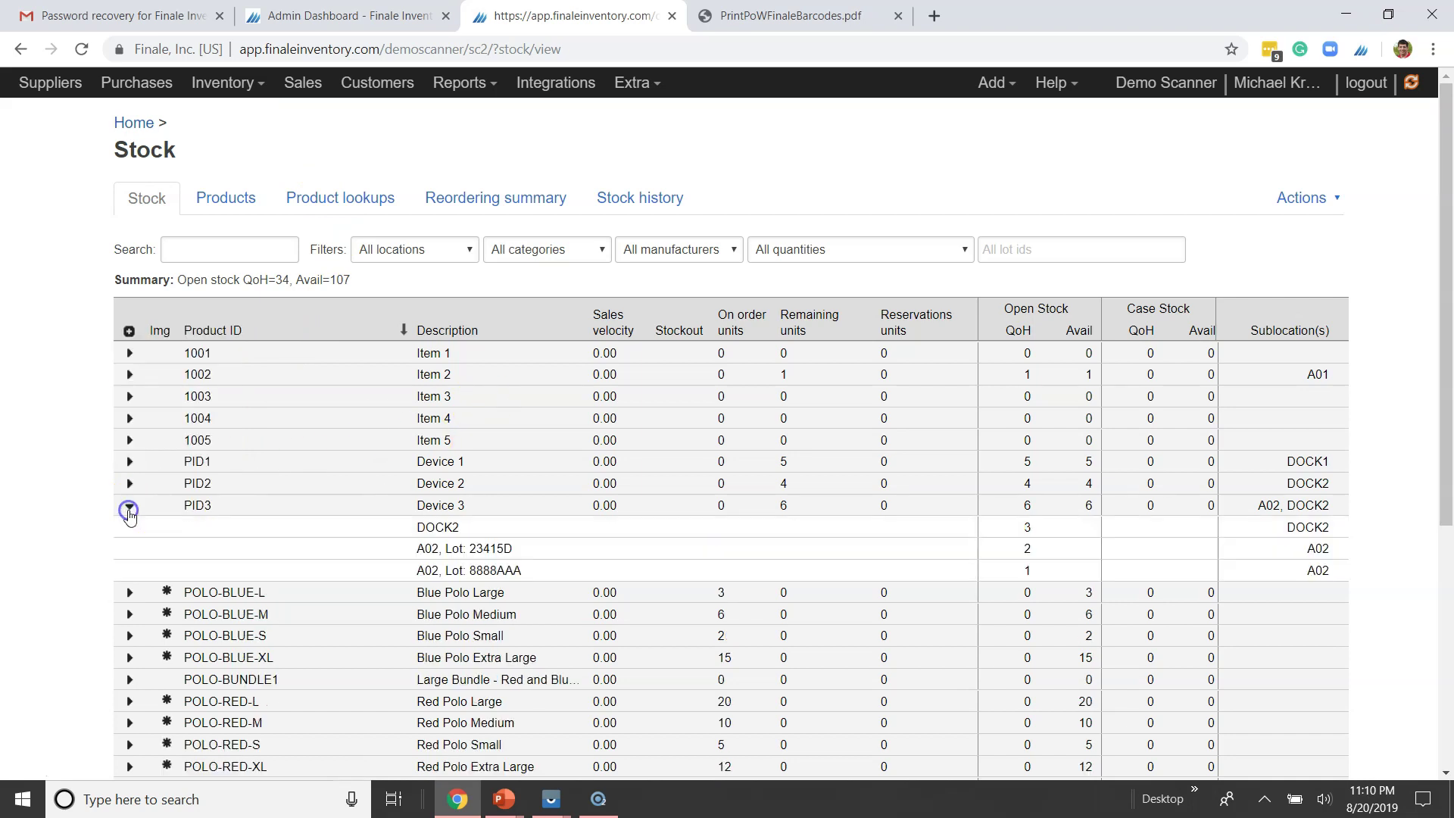